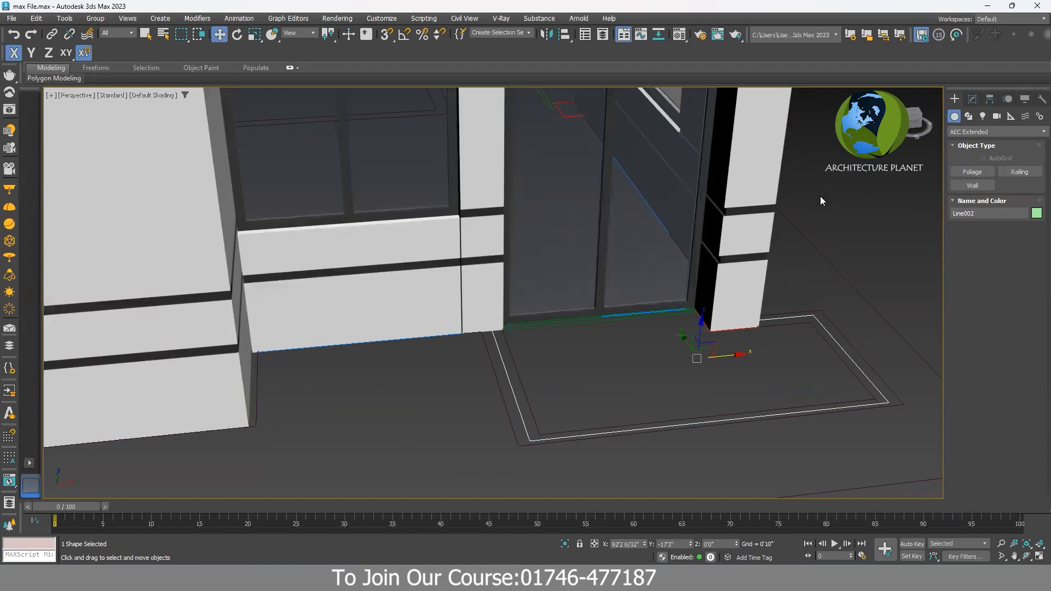
Create an AEC Extended railing that follows the middle line of the balcony outline in front of the glass door, with corners respected
click(600, 368)
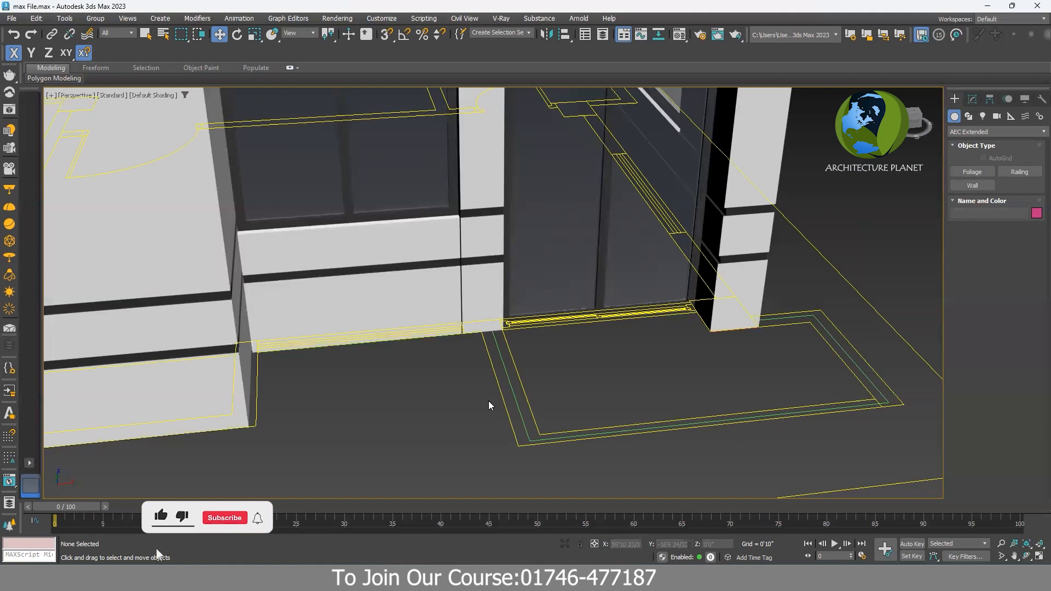
click(1022, 173)
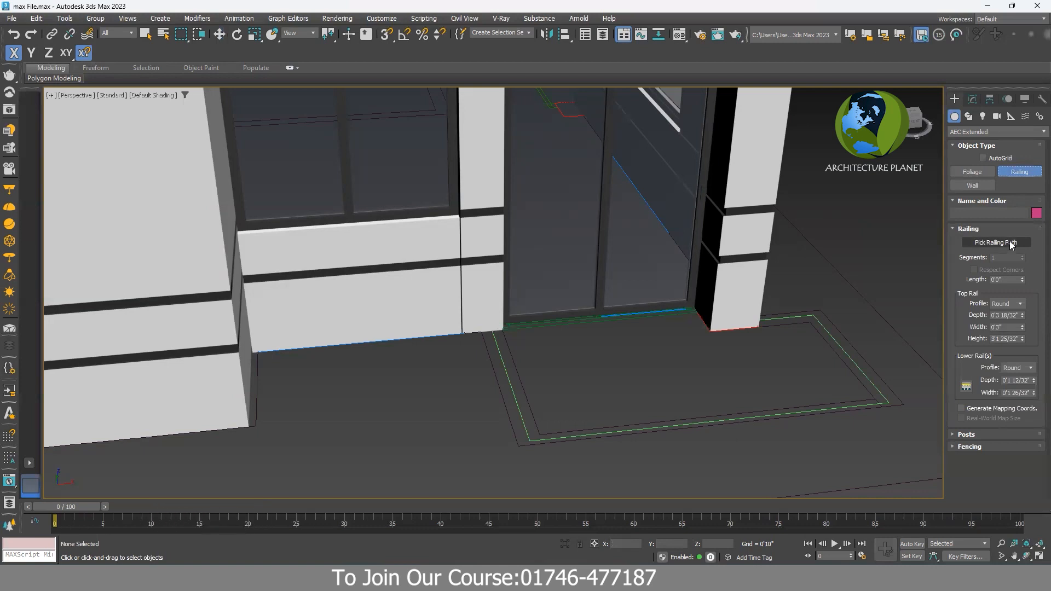
click(1009, 242)
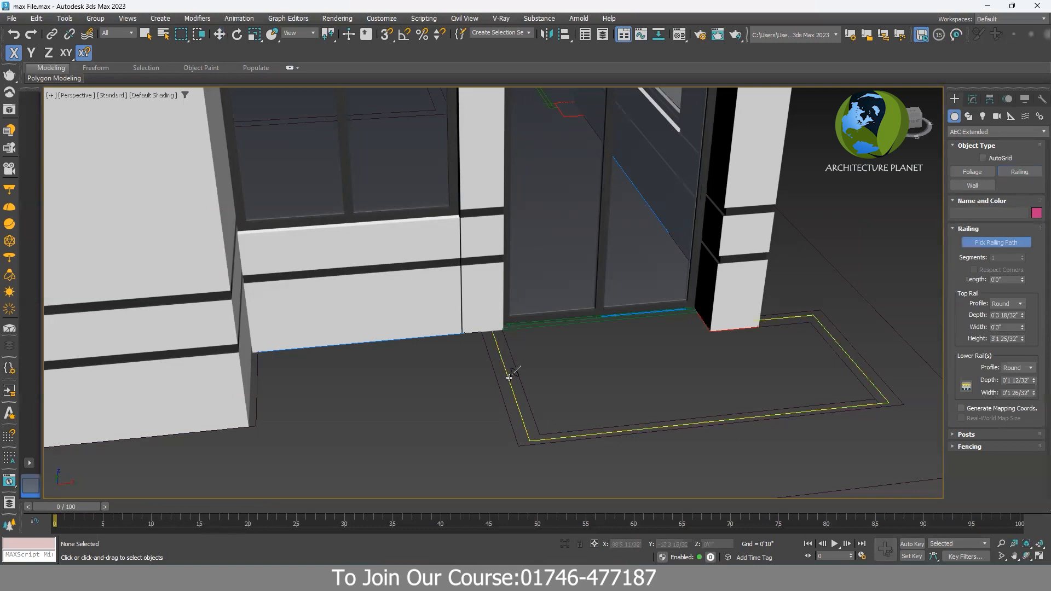
click(509, 378)
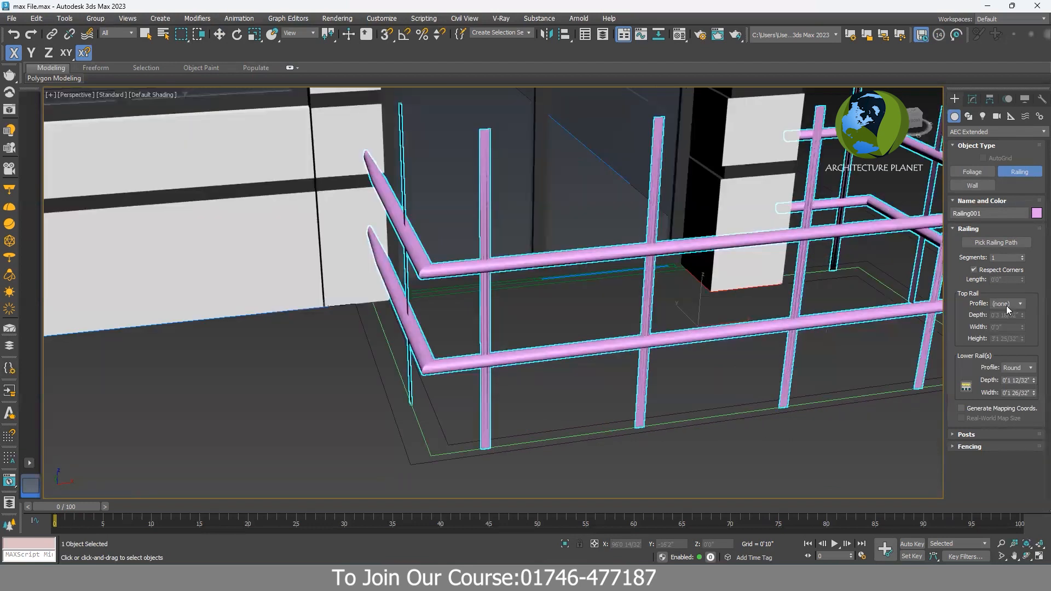
Give the railing's top rail a Round profile and set its depth to 0'2"
click(1007, 304)
click(1005, 321)
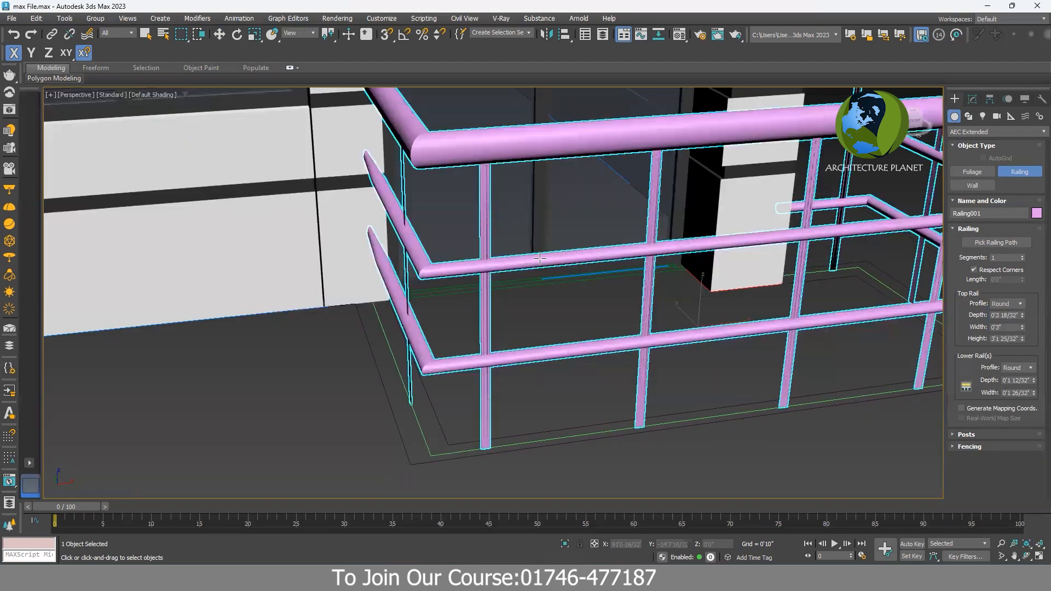
middle_drag(861, 274, 819, 273)
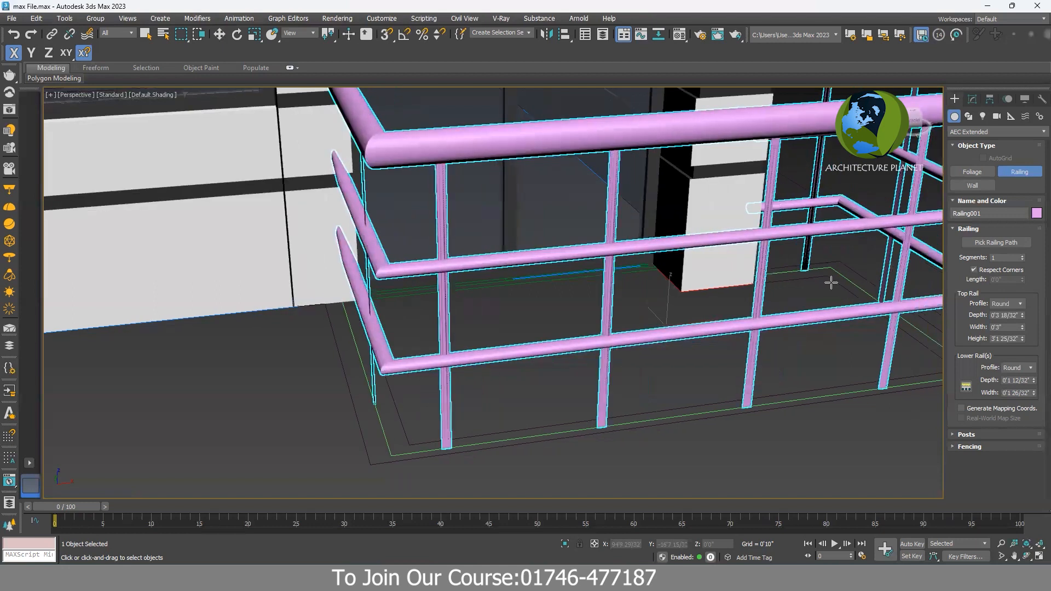
middle_drag(489, 189, 518, 275)
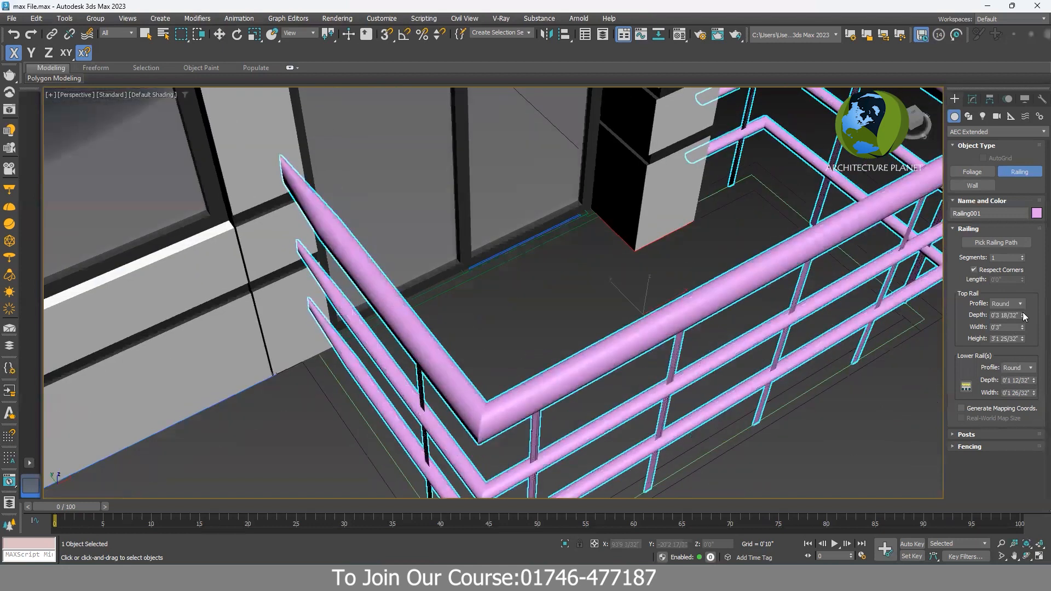
drag(1024, 316, 1020, 383)
middle_drag(695, 379, 401, 314)
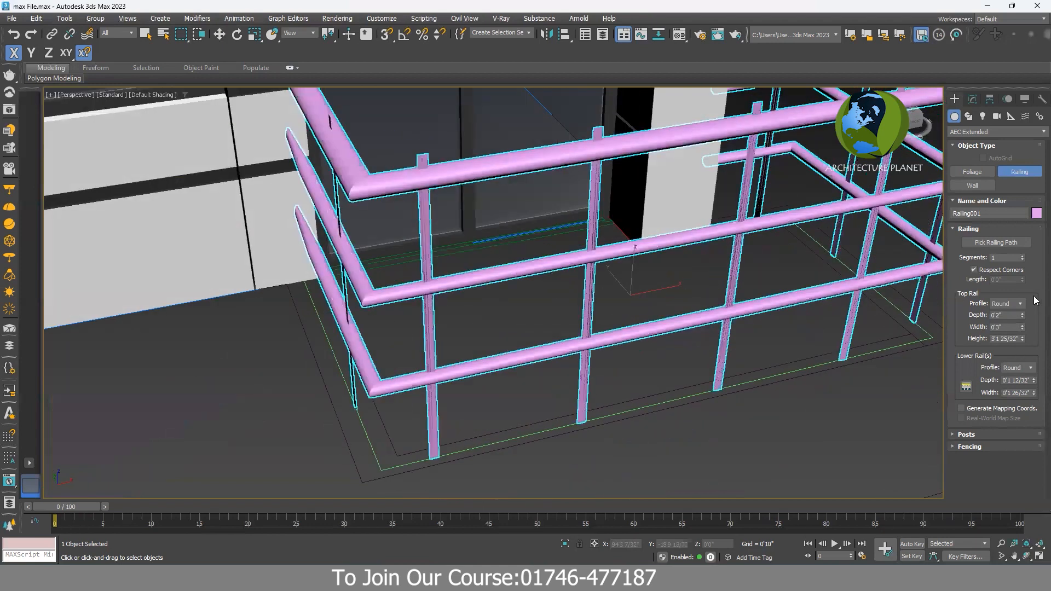
Set the top rail's depth to 0'3 19/32", its width to 0'3 1/32" and its height to 2'6"
drag(1024, 331, 1024, 272)
drag(1024, 329, 857, 310)
text(2'6)
key(Return)
middle_drag(620, 275, 779, 328)
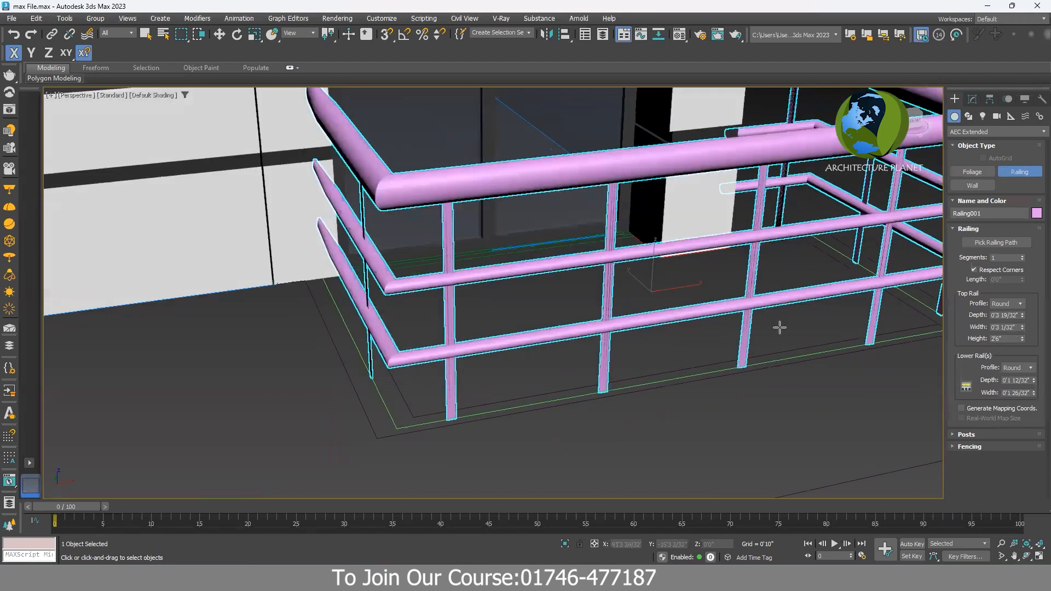
Try the Square profile on the lower rails and return them to Round
click(1017, 367)
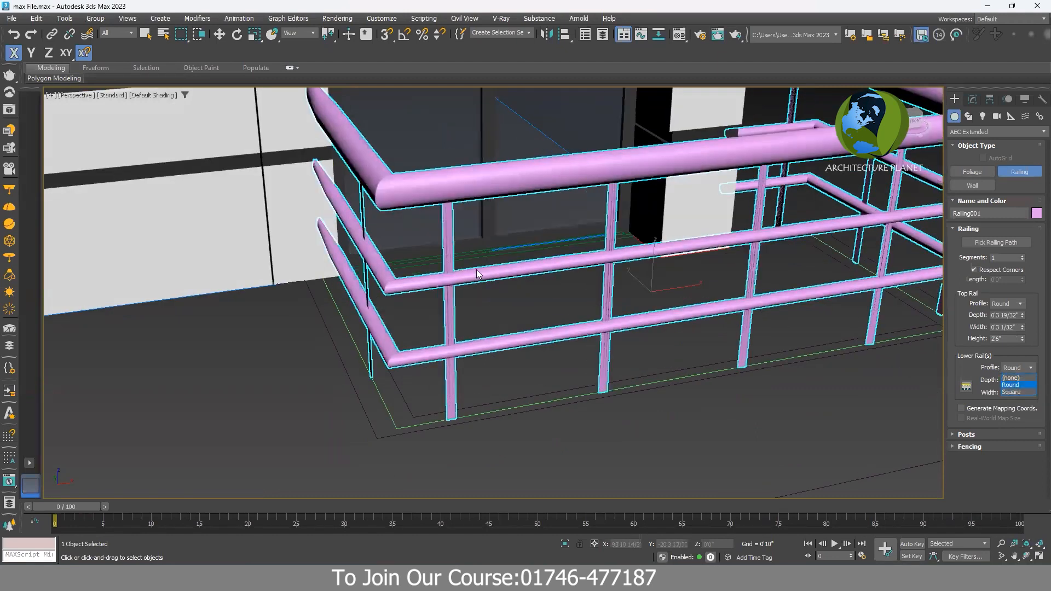
click(1012, 392)
click(1016, 367)
click(1013, 384)
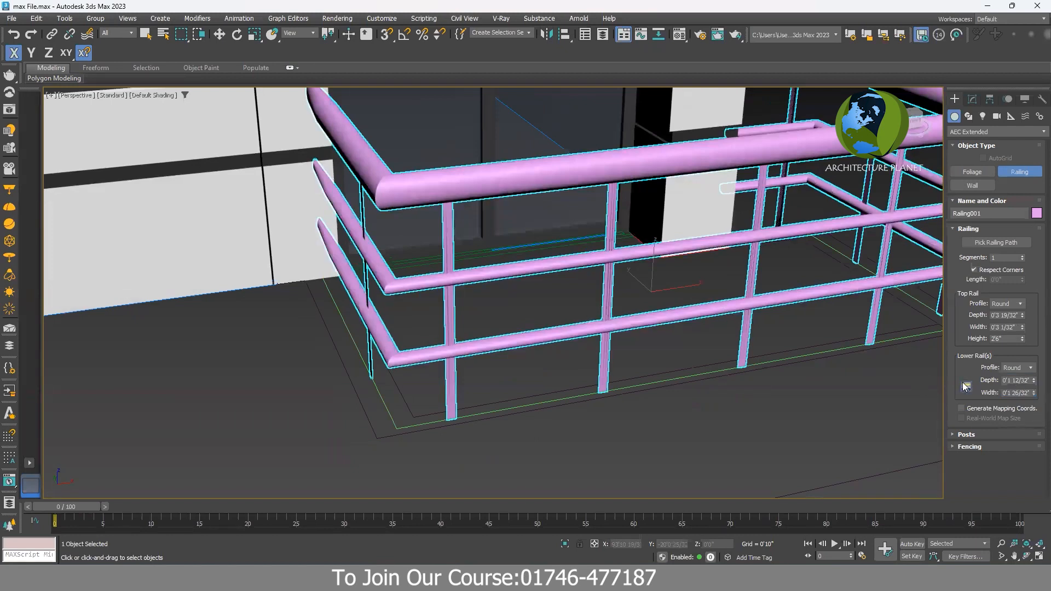
Open the lower rail spacing settings, try a count of 4 and return the count to 2
click(966, 387)
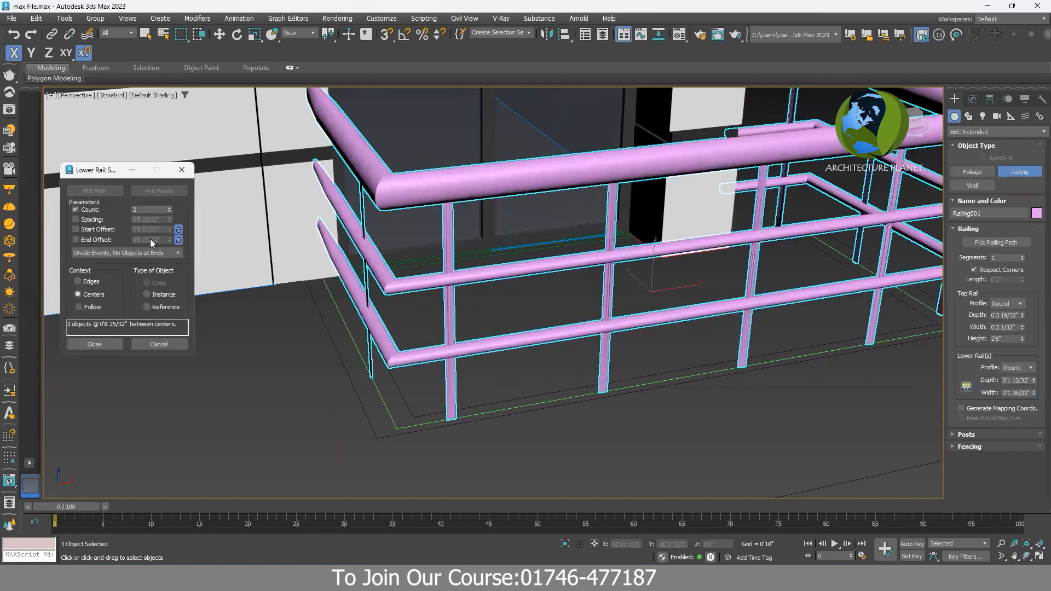
click(170, 208)
click(170, 207)
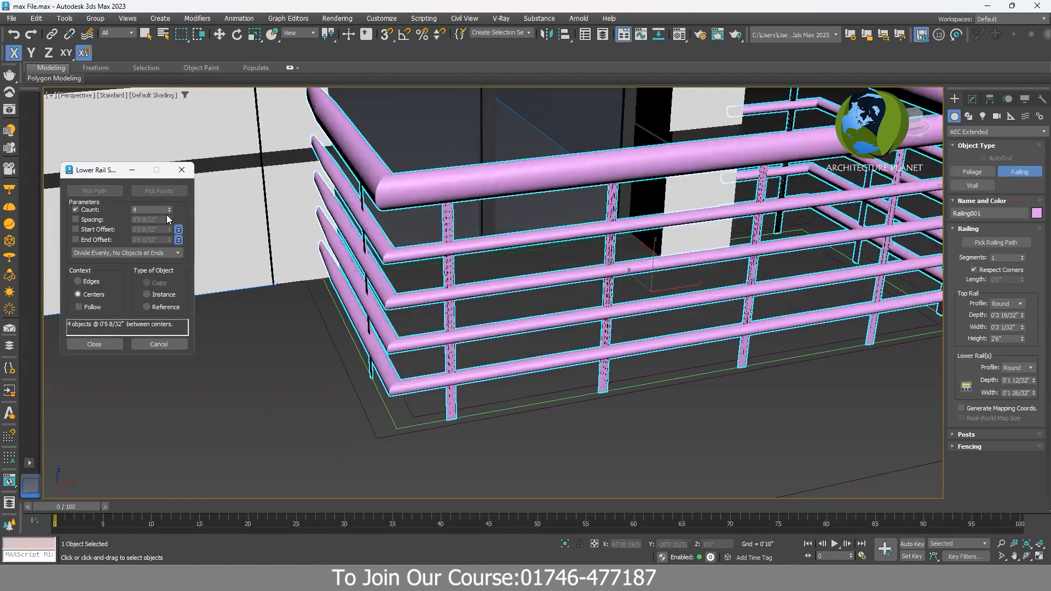
click(169, 212)
click(169, 212)
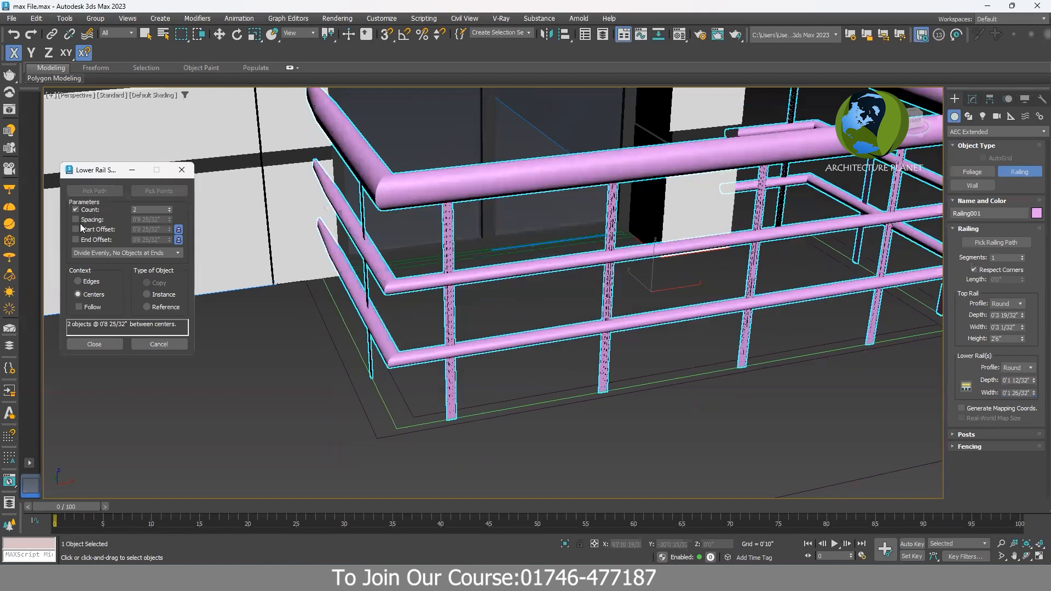
Unlock the lower rails' start and end offsets, try start offsets of 0'11 16/32" and 0'0 11/32", and disable the start offset
click(179, 230)
click(179, 239)
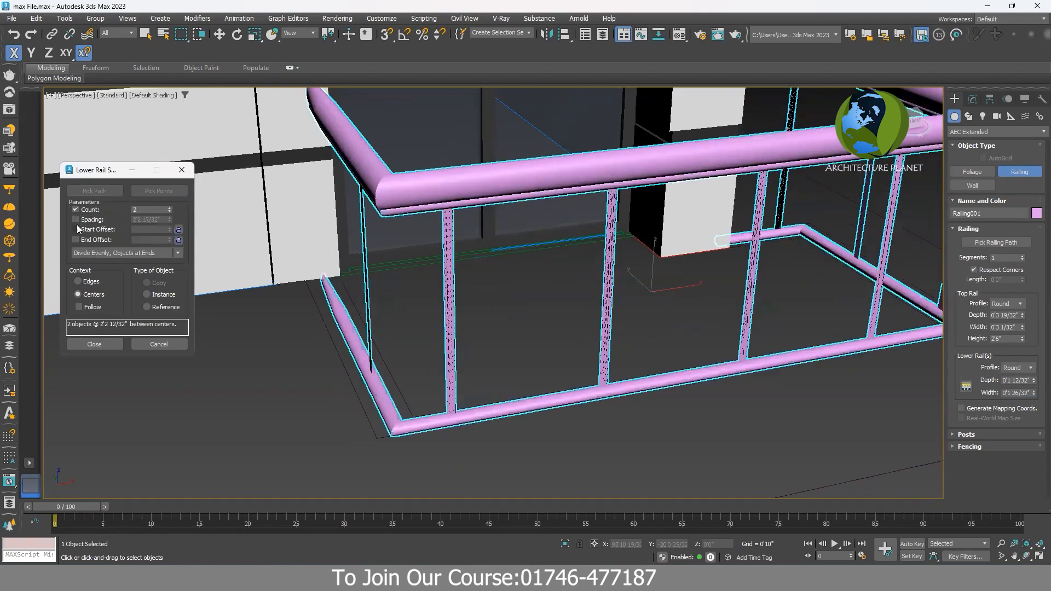
click(77, 230)
drag(172, 219, 294, 160)
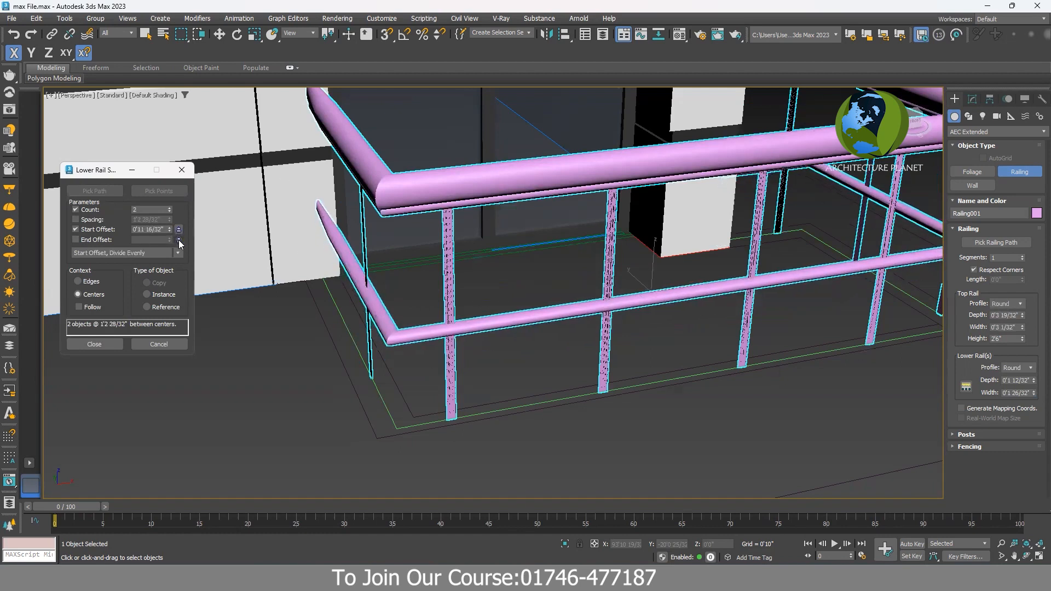
click(75, 230)
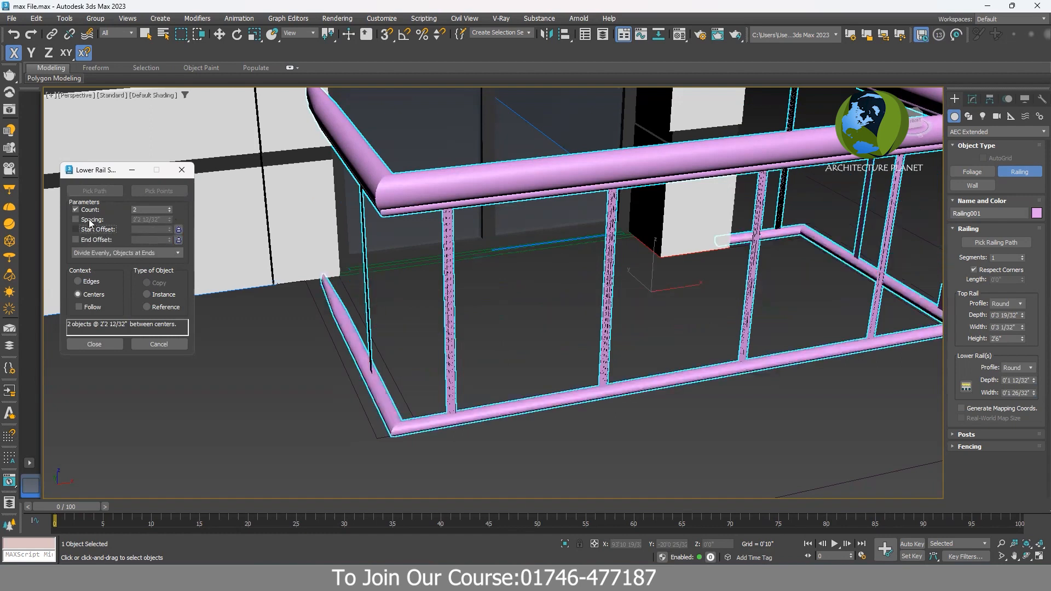
click(78, 229)
drag(168, 233, 163, 238)
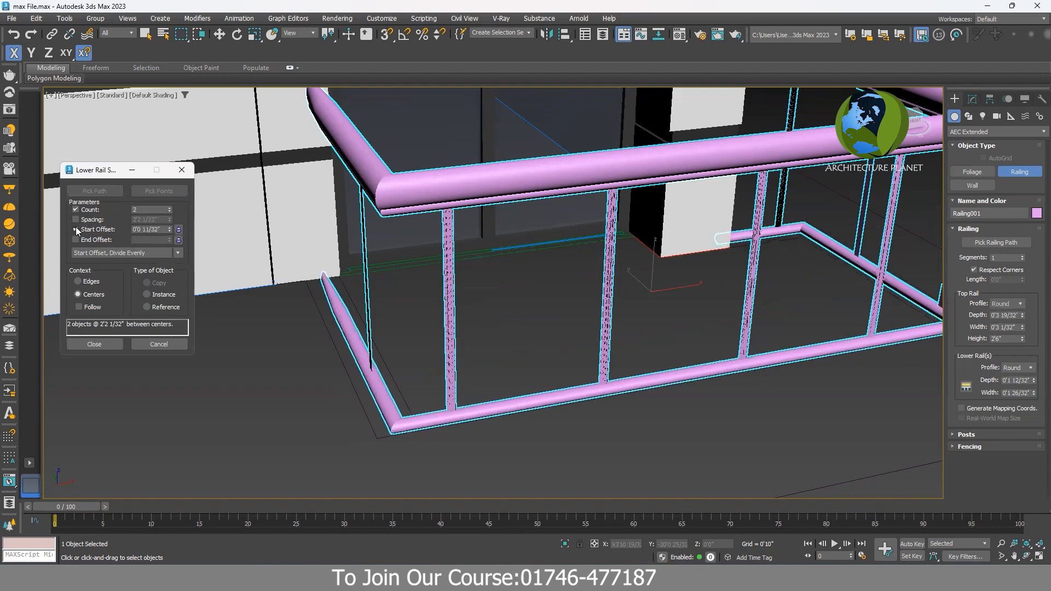
click(76, 229)
Lock the lower rails' start offset to the spacing, set their count to 3 and accept the spacing
click(178, 234)
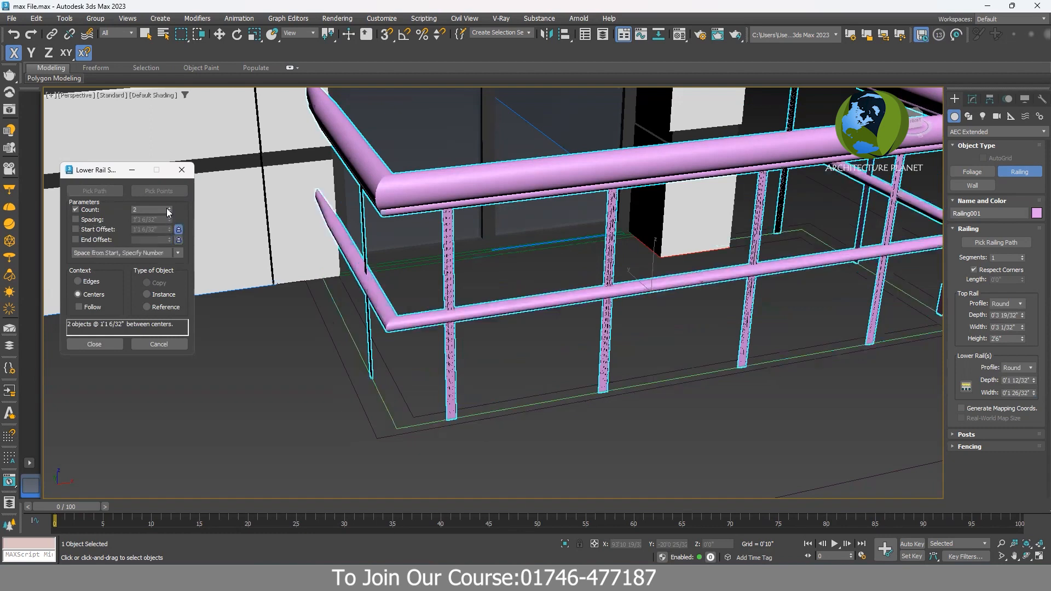
click(169, 208)
click(168, 208)
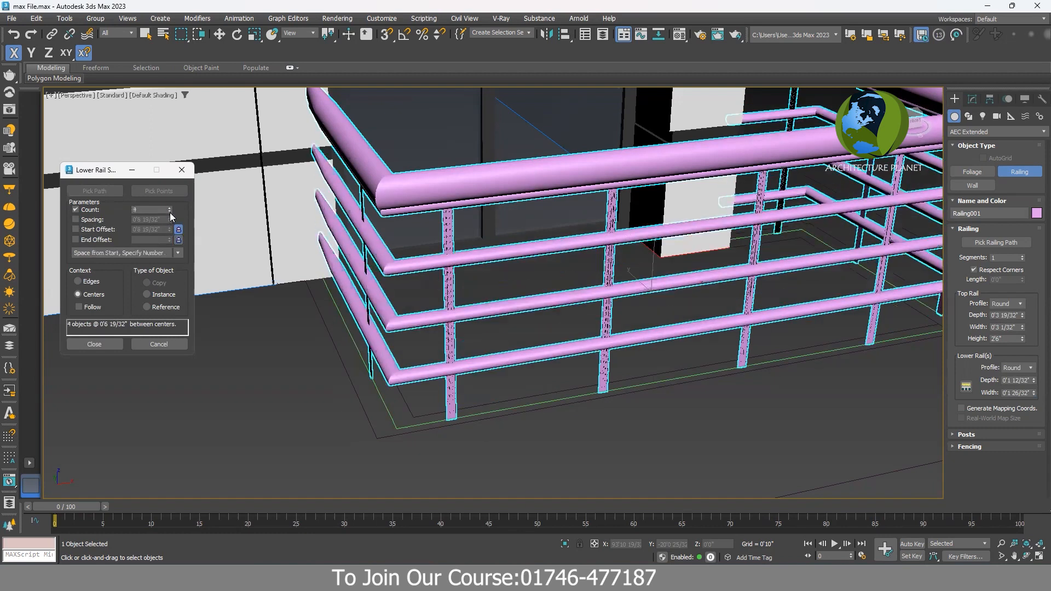
click(169, 212)
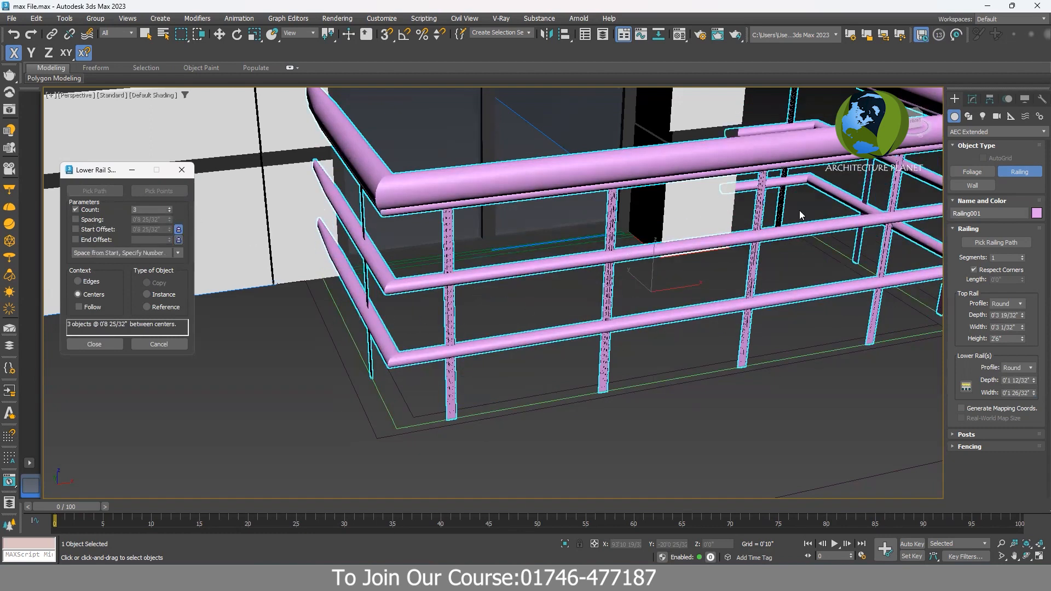
click(115, 343)
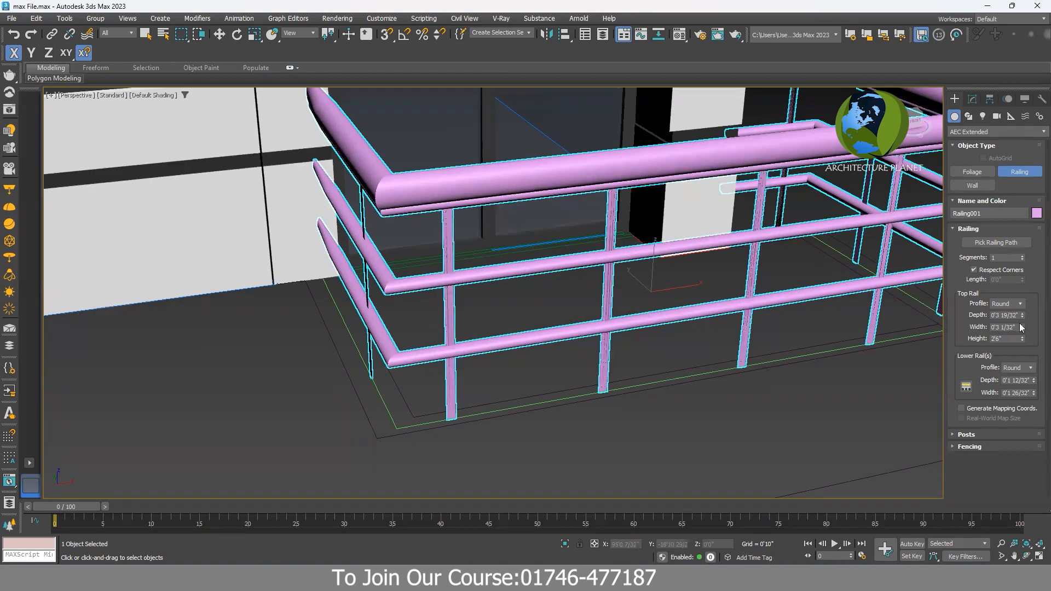
Set the lower rails' depth to 0'1 27/32" and their width to 0'1 17/32"
mouse_move(1034, 382)
mouse_down()
mouse_move(1031, 351)
mouse_move(1036, 421)
mouse_move(1036, 399)
mouse_up()
click(1035, 382)
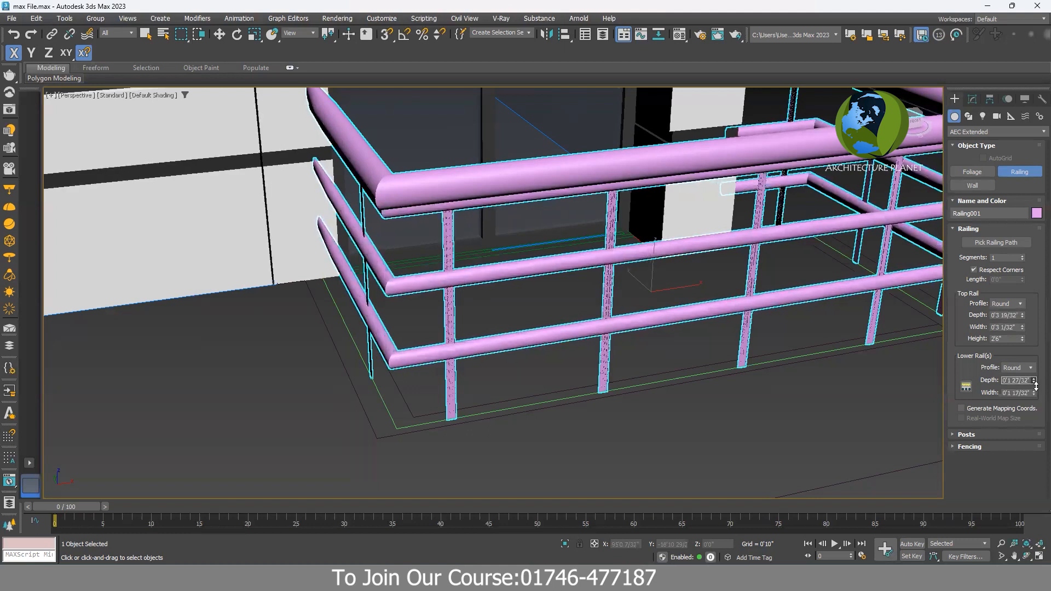
Try the Square profile on the railing's posts and return them to Round
click(966, 434)
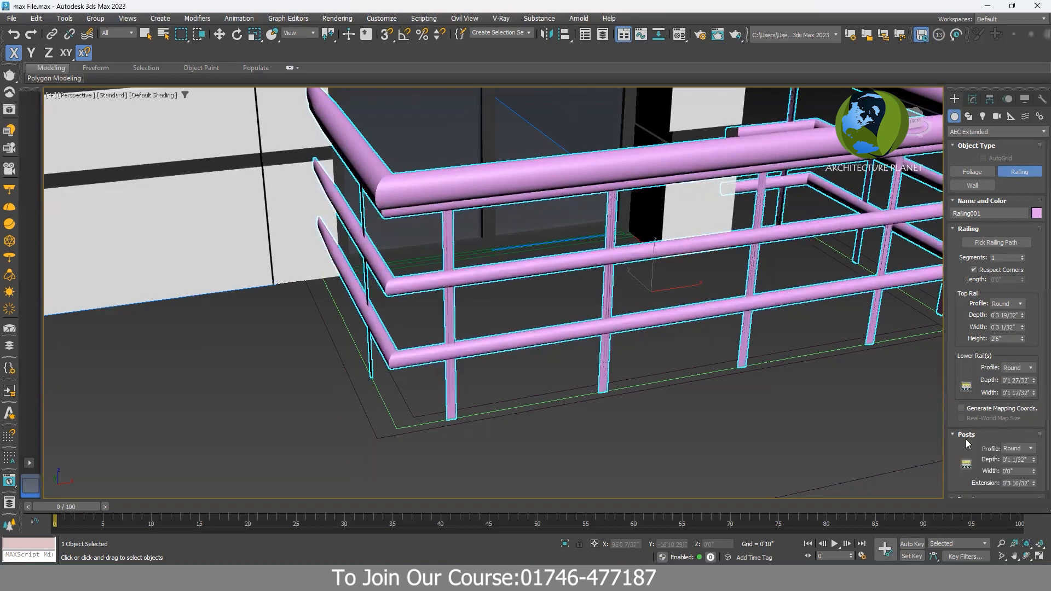
click(1020, 450)
click(1011, 473)
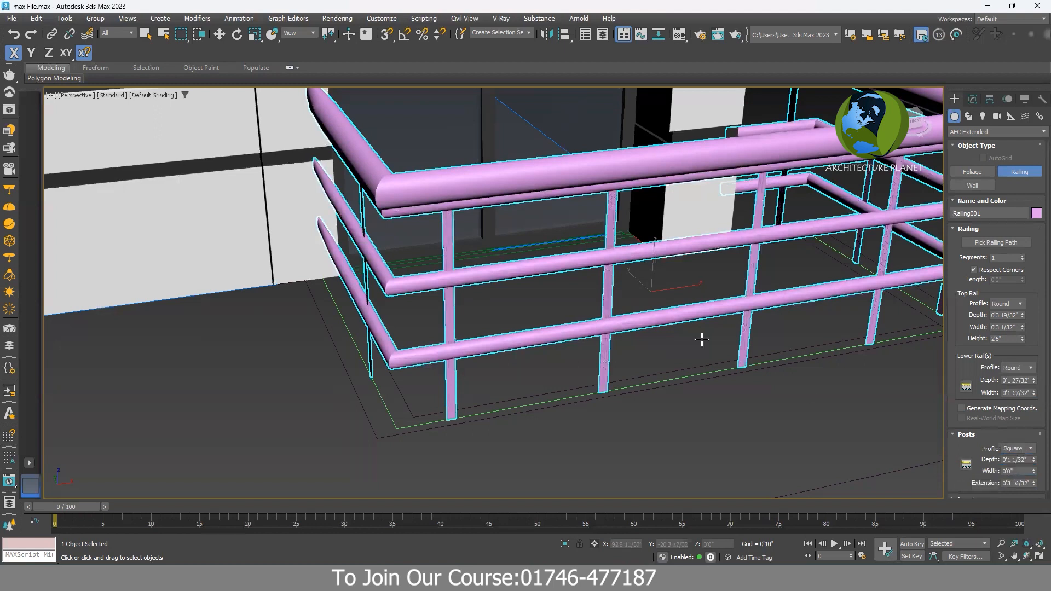
click(1021, 450)
click(1011, 464)
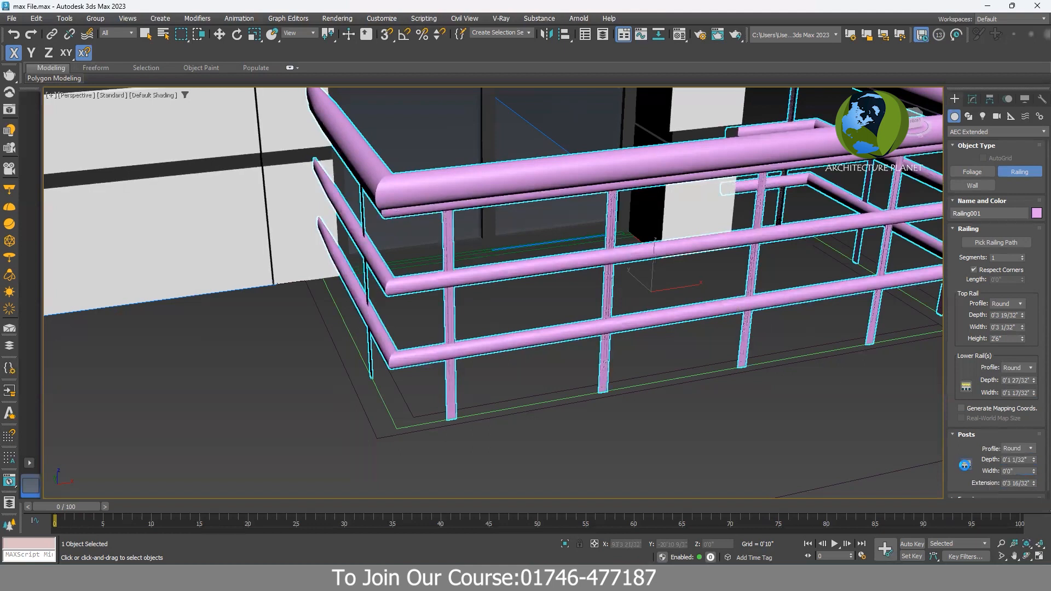
Adjust the post spacing to a count of 8 posts and accept it
click(966, 464)
mouse_move(170, 215)
mouse_down()
mouse_move(169, 201)
mouse_move(170, 212)
mouse_up()
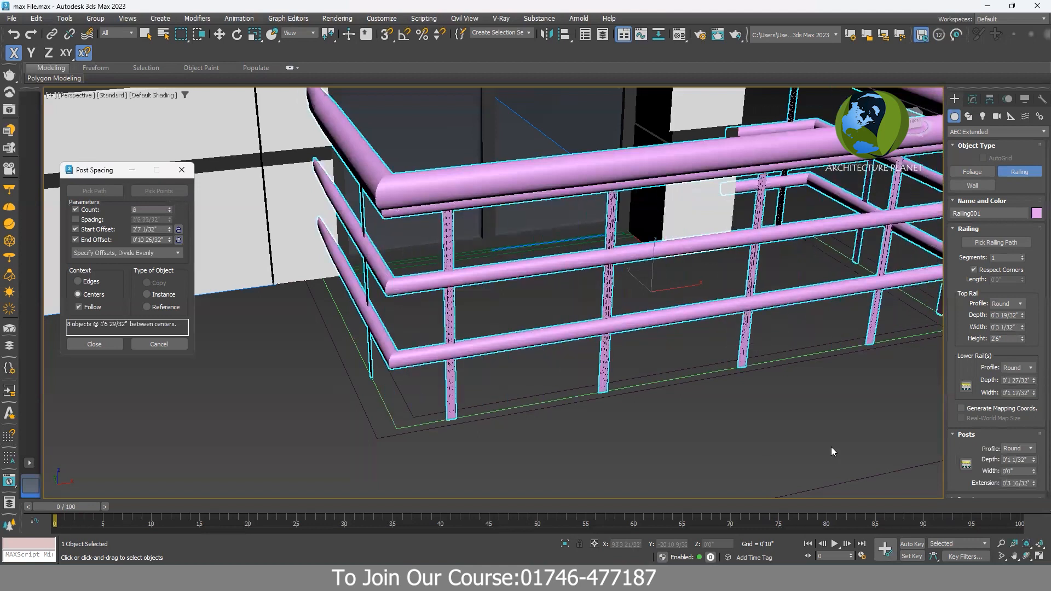
click(94, 344)
Try a post width of 0'2" and set it to 0'1"
double_click(1011, 472)
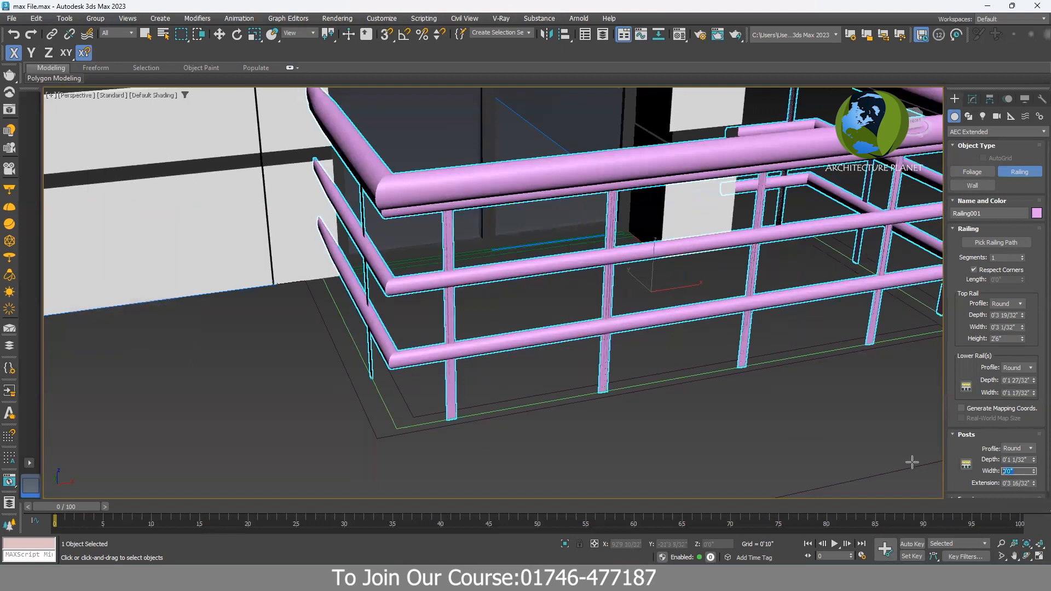
key(Return)
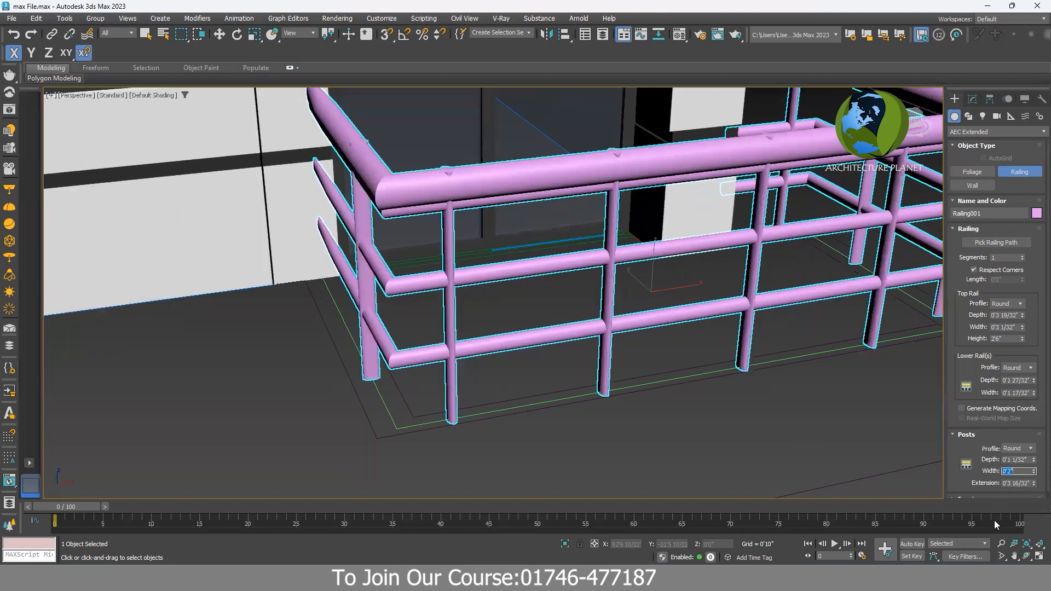
text(1)
key(Return)
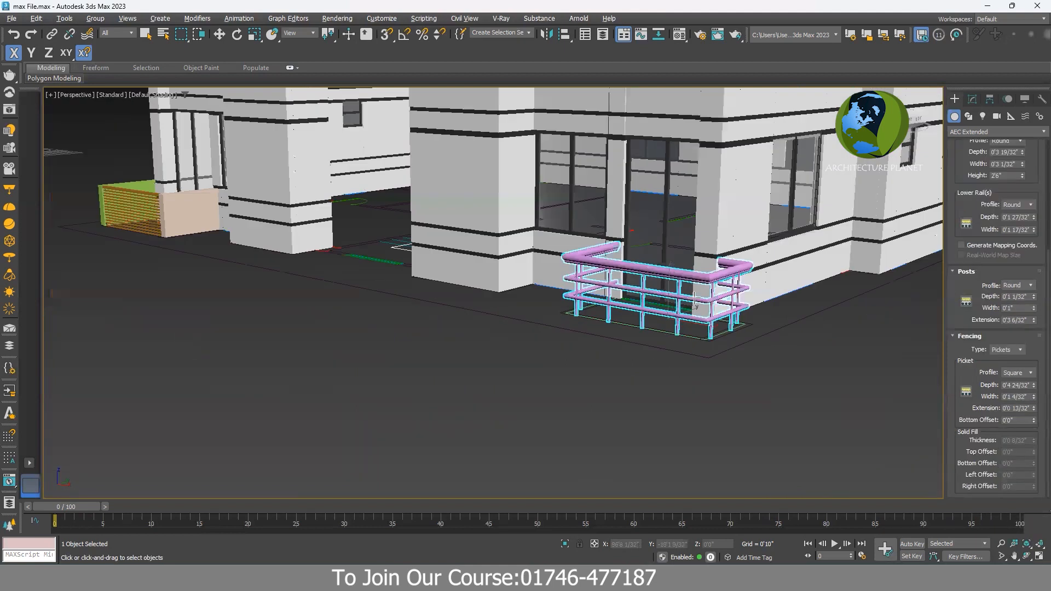
Delete the pink railing and the path line it followed in the balcony outline
alt+middle_drag(643, 260, 696, 302)
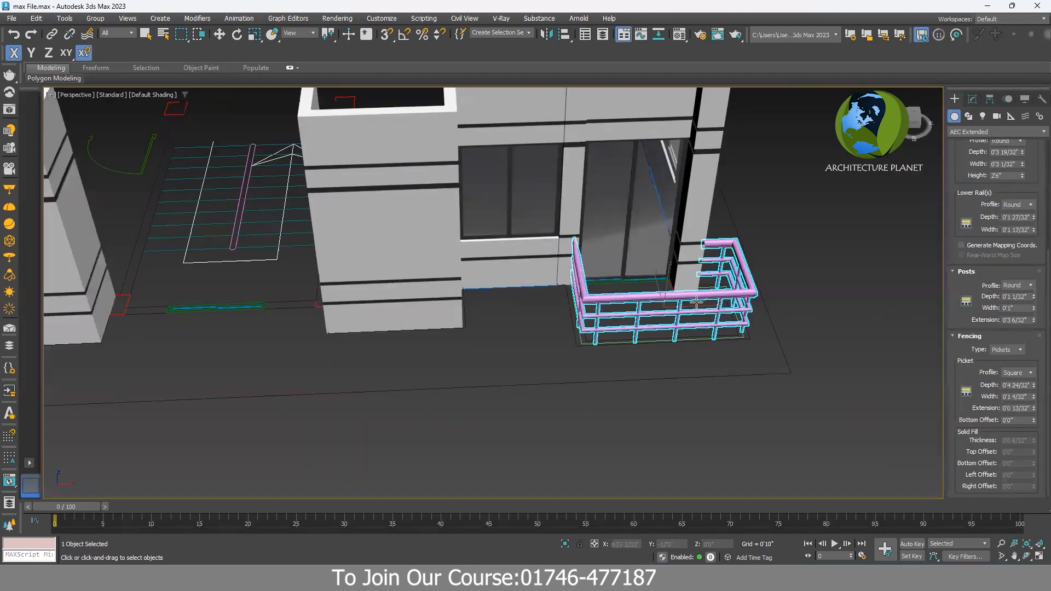
key(Delete)
click(219, 34)
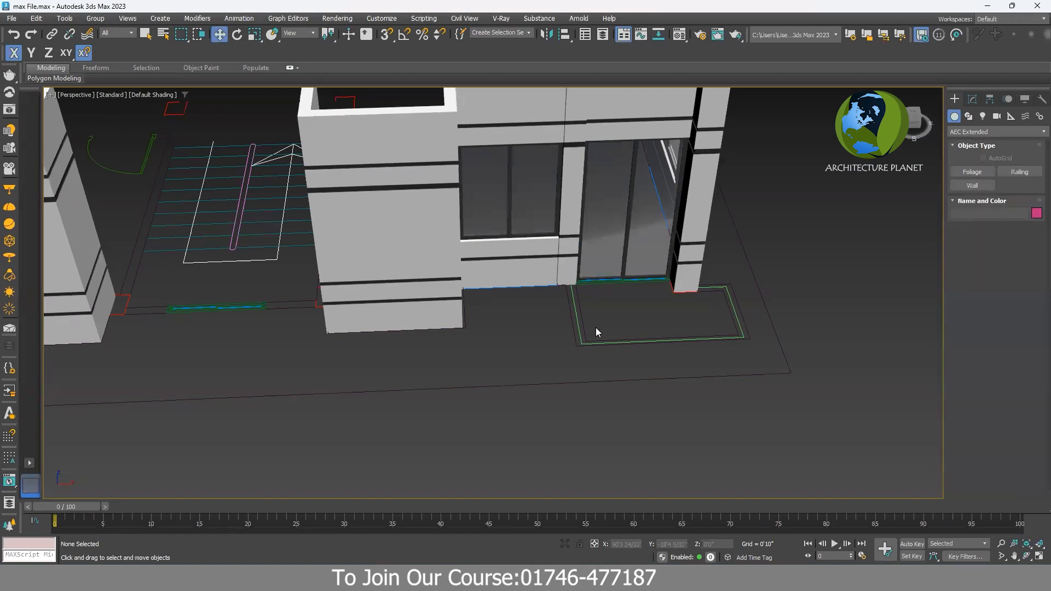
scroll(584, 329, up, 3)
click(573, 335)
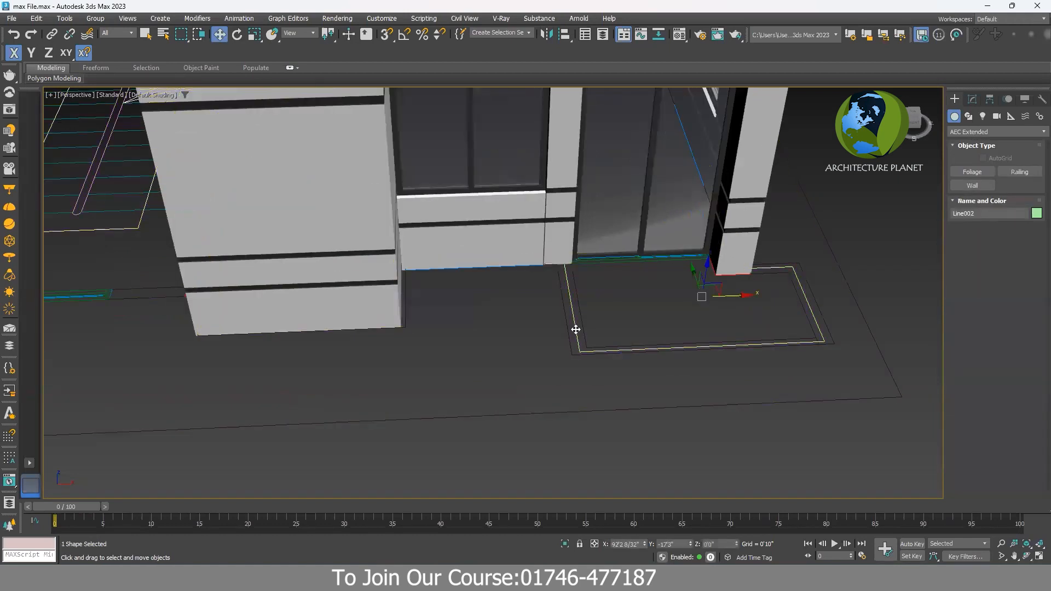
key(Delete)
scroll(657, 317, down, 5)
middle_drag(311, 315, 398, 307)
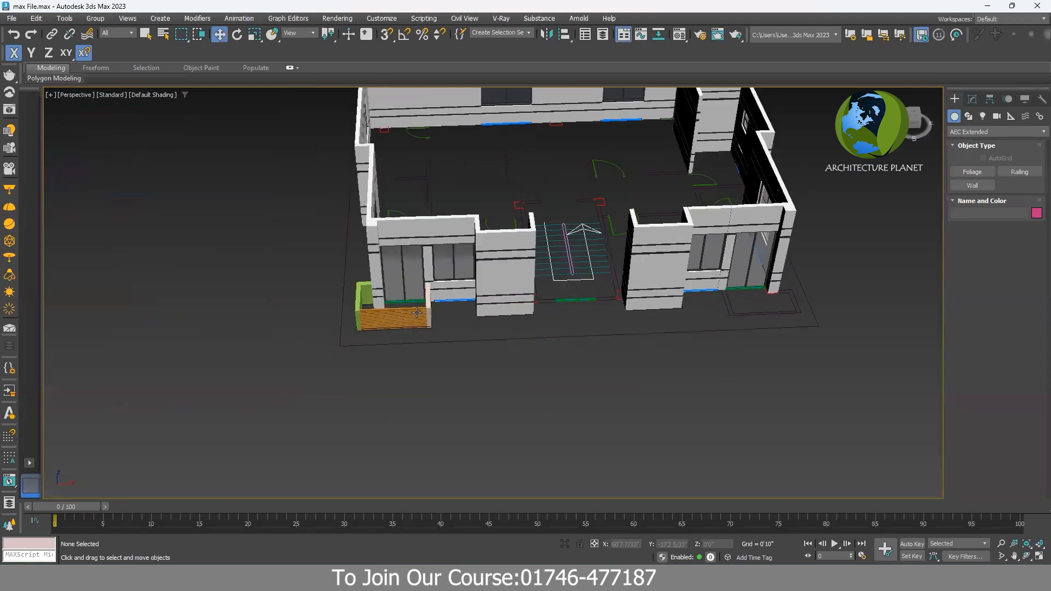
scroll(399, 307, up, 3)
middle_drag(464, 327, 447, 328)
middle_drag(621, 316, 446, 319)
middle_drag(730, 289, 629, 310)
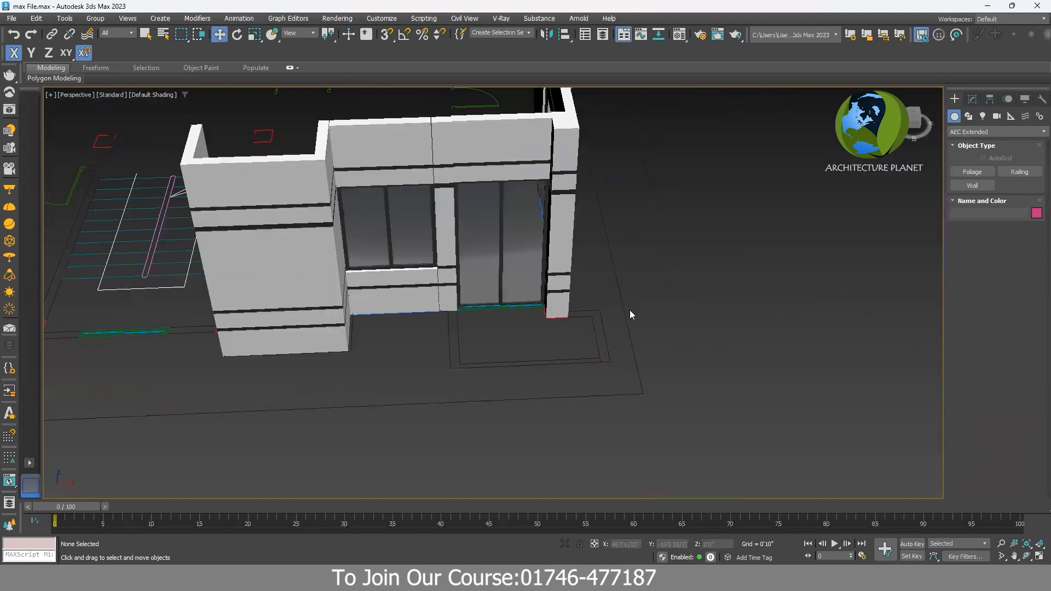
Isolate the floor plan linework group from the wall and window models
click(592, 317)
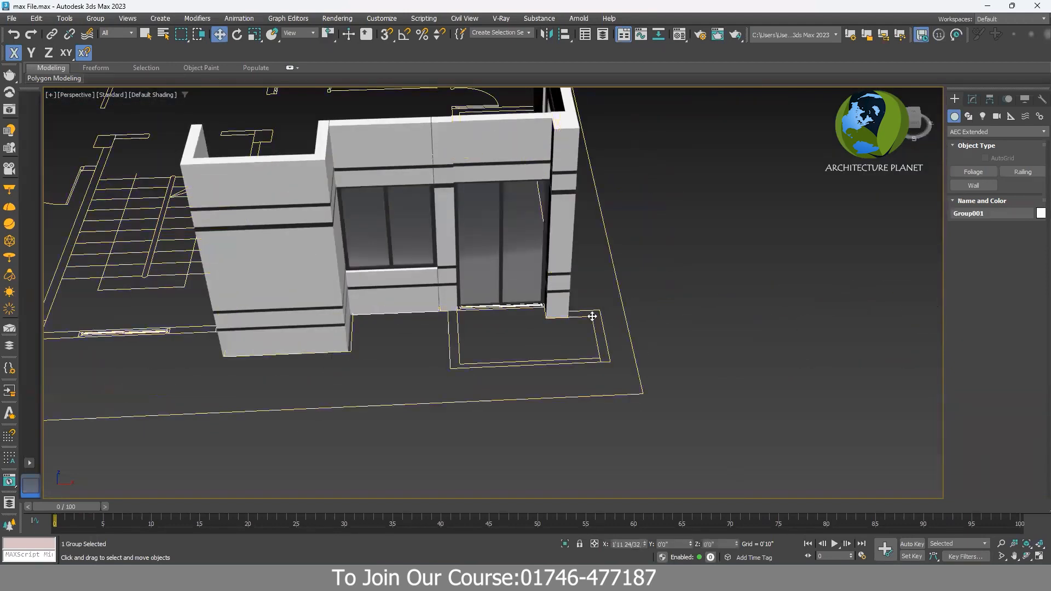
click(565, 546)
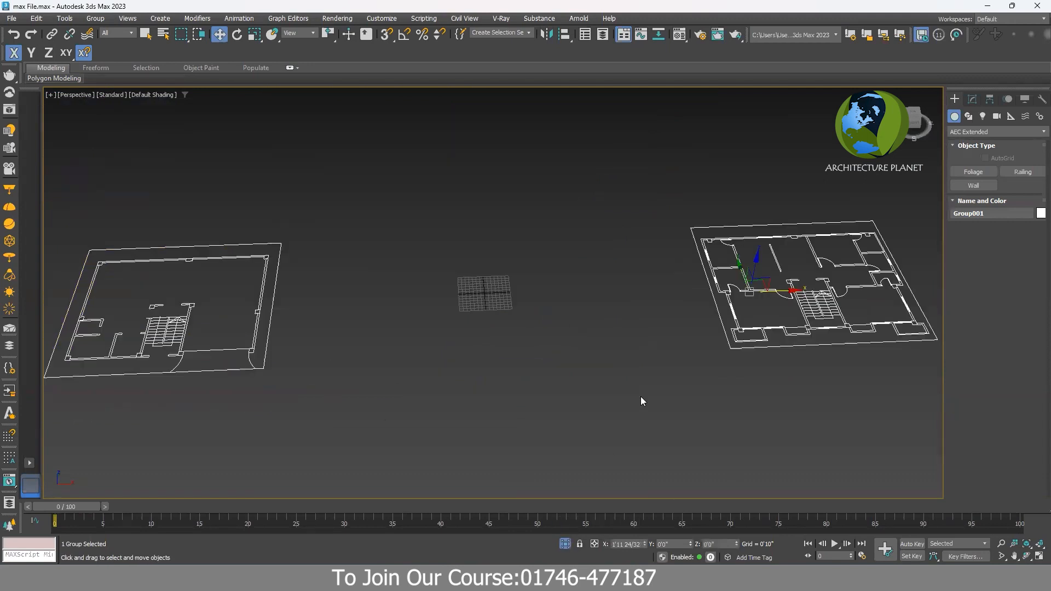
scroll(655, 365, up, 5)
middle_drag(576, 418, 660, 323)
scroll(659, 359, up, 3)
middle_drag(734, 357, 576, 337)
scroll(576, 336, up, 5)
scroll(576, 337, down, 5)
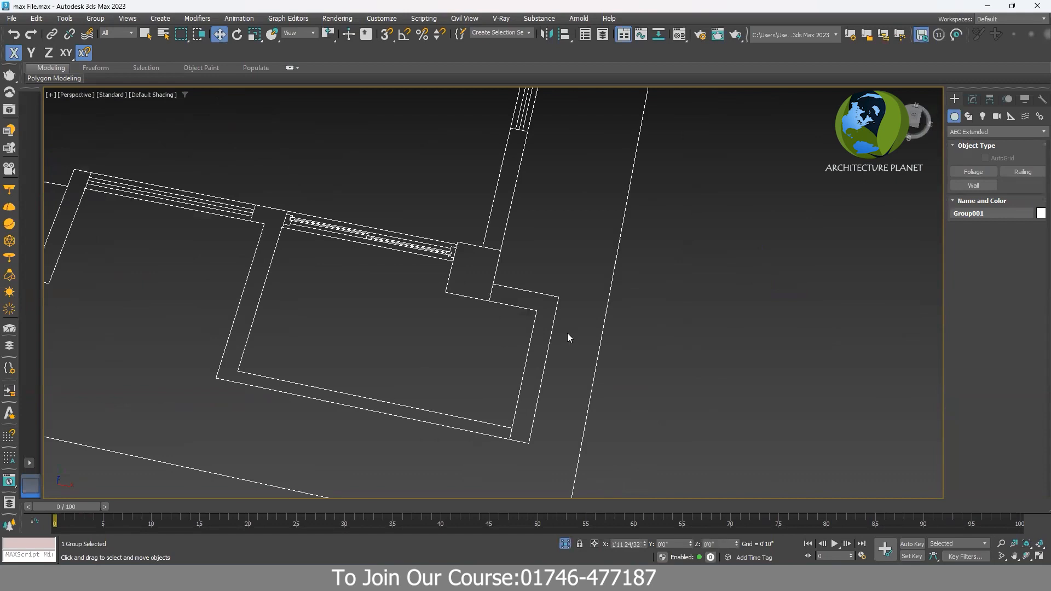
Trace the L-shaped wall from the corner column along the balcony's right side as a closed, vertex-snapped spline and extrude it 2'6"
key(t)
key(z)
middle_drag(782, 318, 629, 278)
scroll(722, 320, up, 4)
scroll(673, 330, up, 2)
click(968, 117)
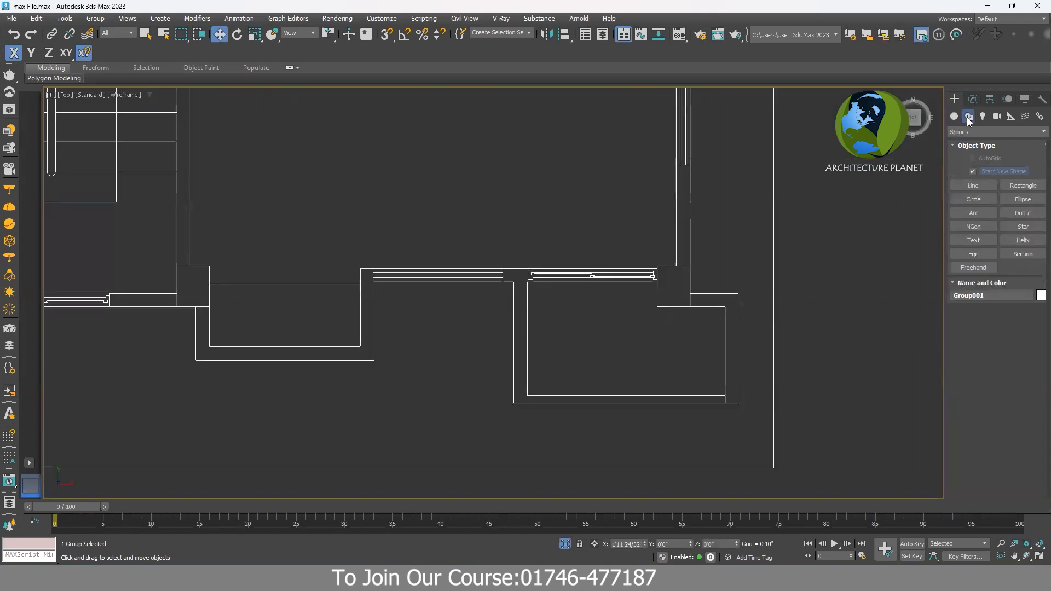
click(968, 173)
click(385, 34)
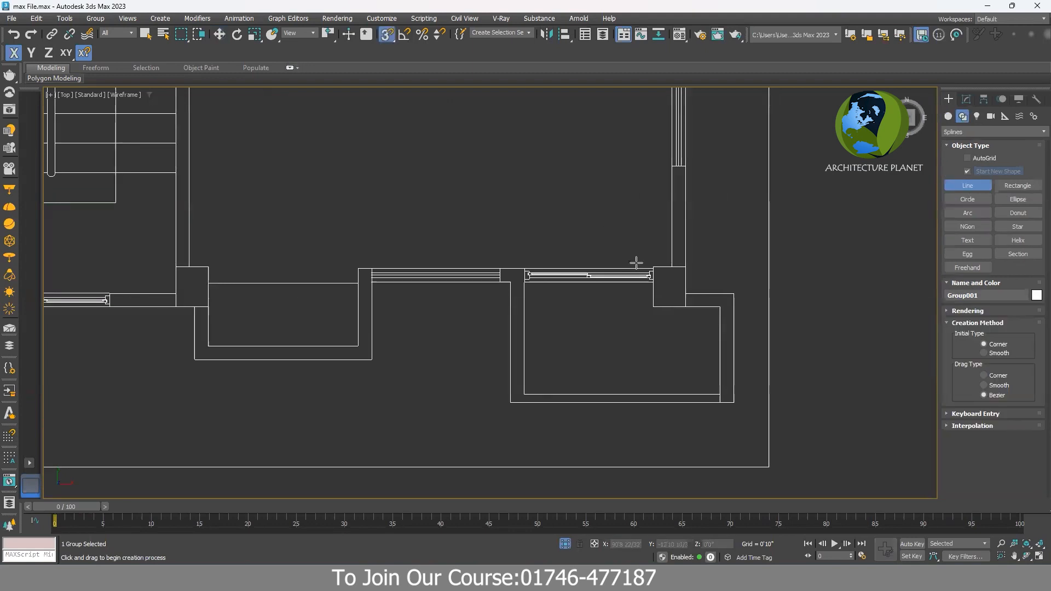
middle_drag(673, 291, 603, 230)
scroll(613, 256, up, 2)
click(615, 244)
click(665, 238)
click(664, 374)
click(683, 374)
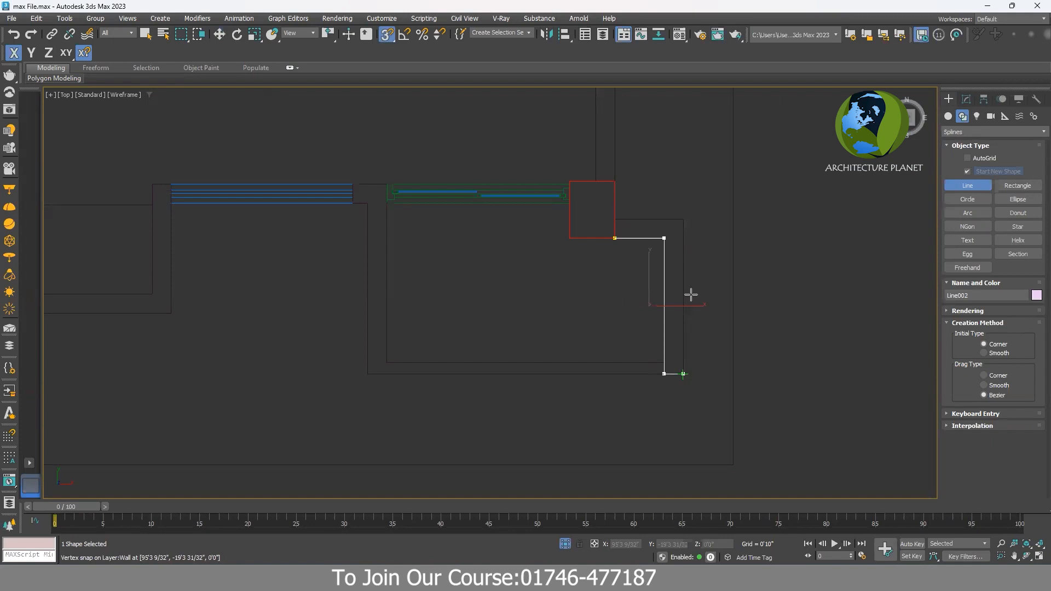
click(684, 219)
click(615, 219)
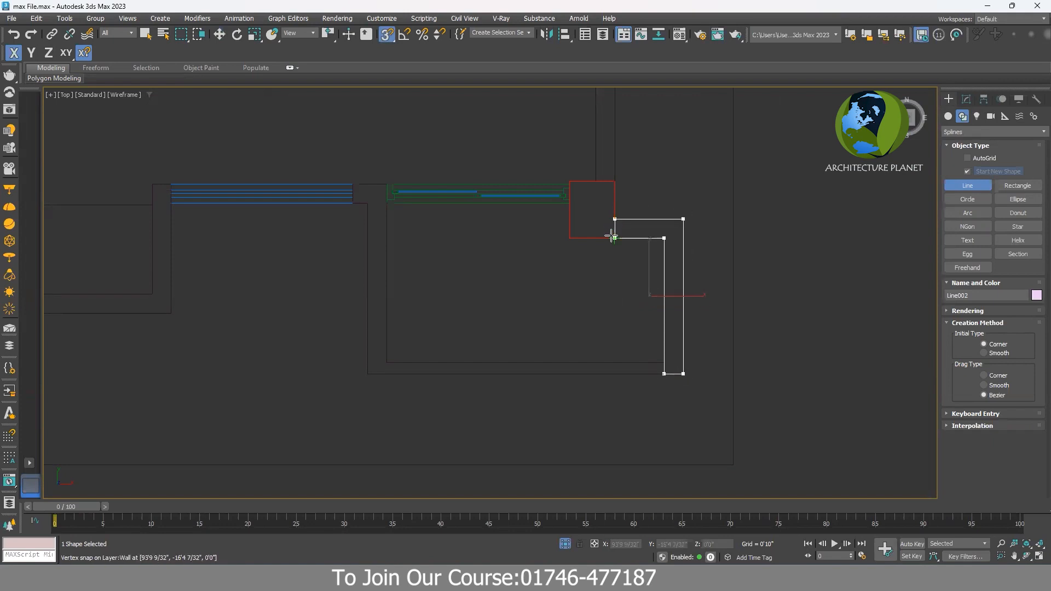
click(615, 238)
click(502, 296)
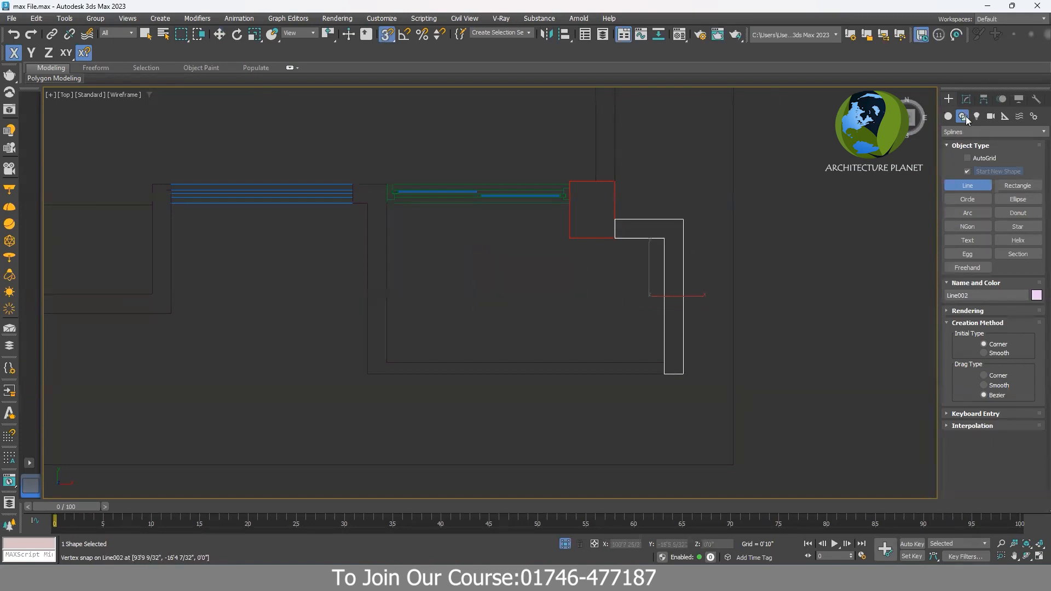
click(967, 99)
click(981, 195)
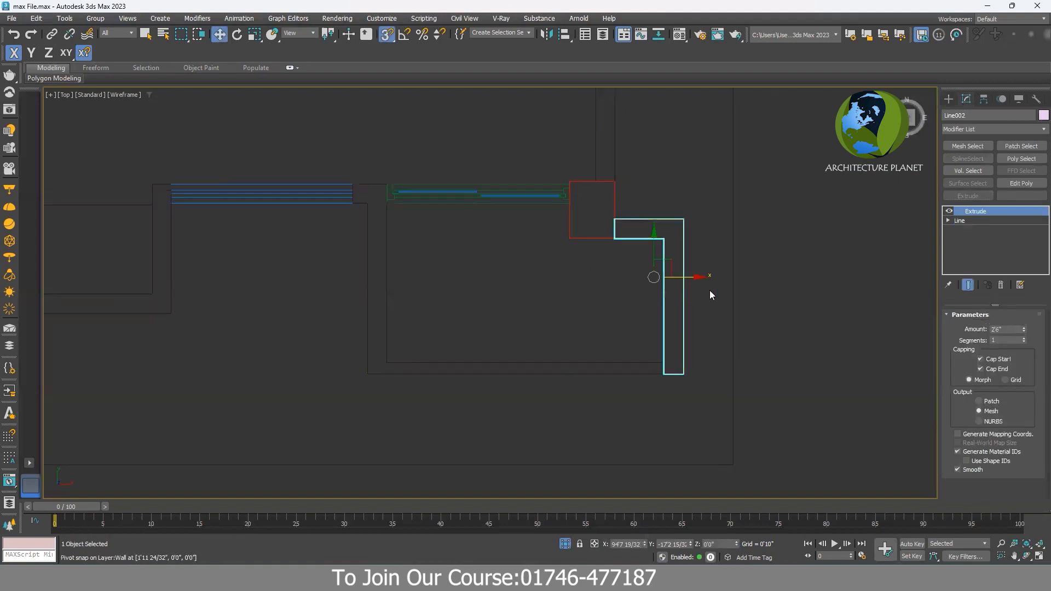
Draw a rectangle about 3'9" by 0'5" over the balcony's left side wall in the plan and extrude it 2'6"
click(949, 99)
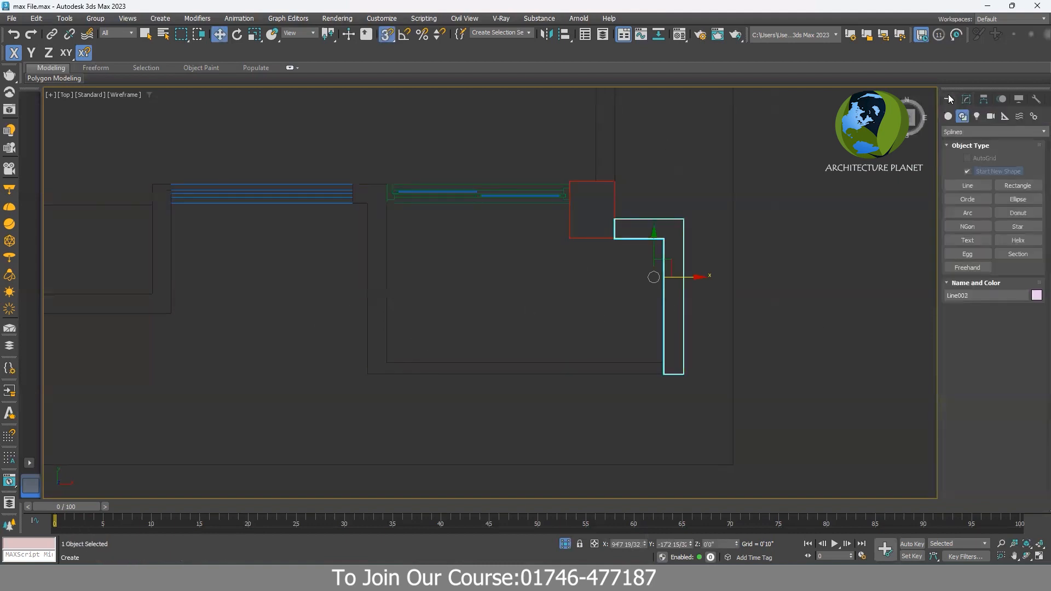
click(967, 185)
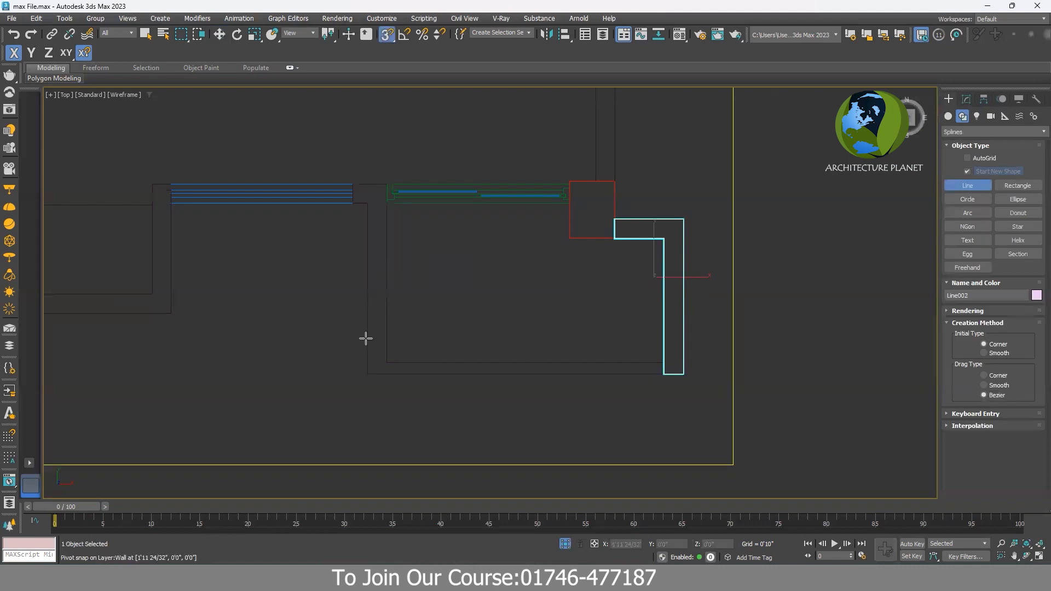
click(1007, 187)
drag(367, 375, 388, 207)
click(969, 98)
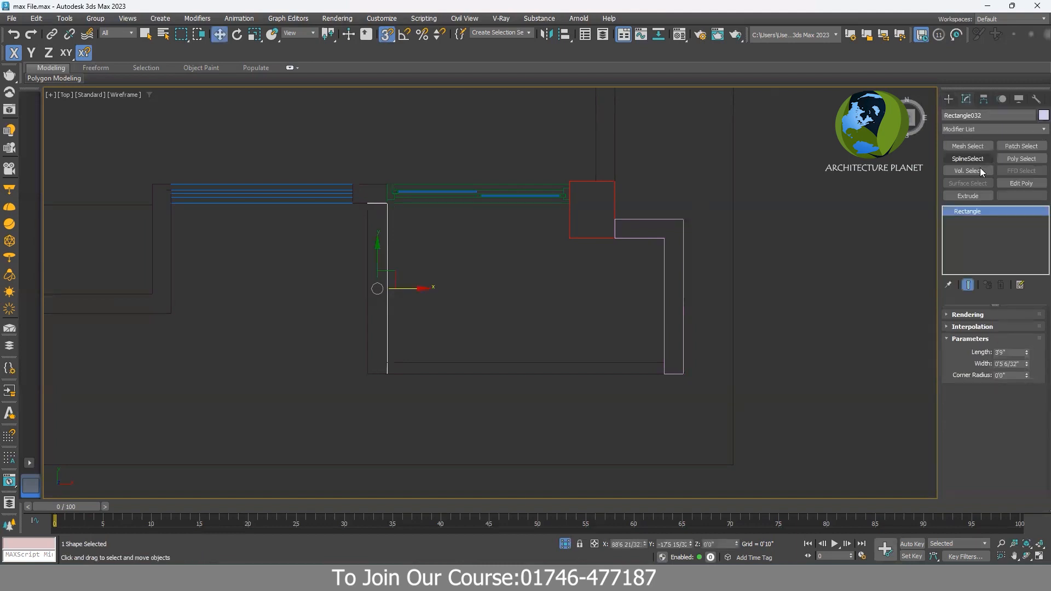
click(968, 196)
key(p)
key(z)
scroll(628, 382, down, 5)
mouse_move(627, 382)
alt+middle_down()
mouse_move(662, 286)
mouse_move(616, 352)
mouse_move(564, 350)
alt+middle_up()
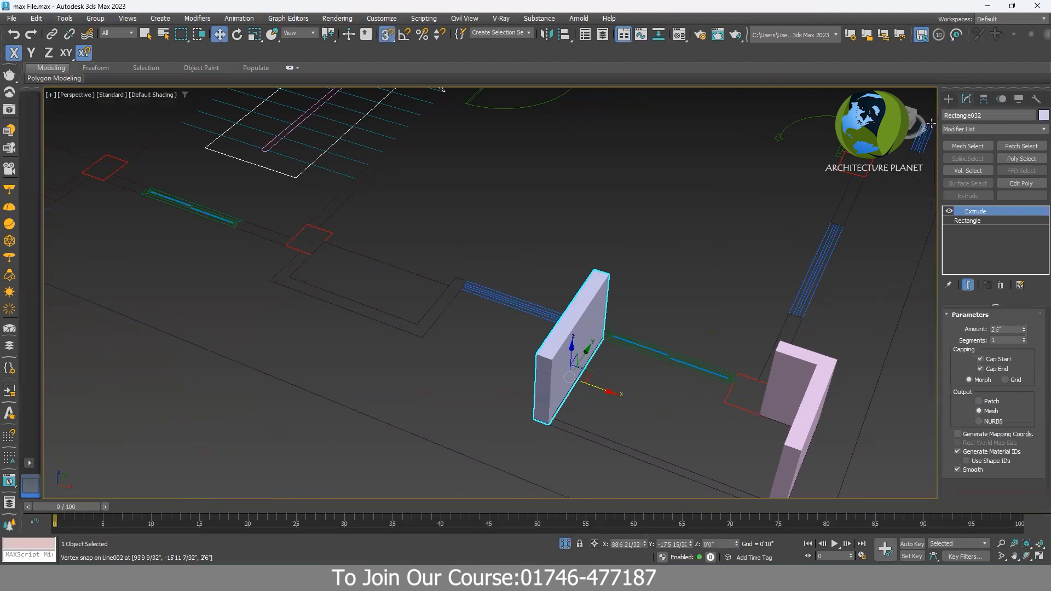
Create a standard primitive box between the two balcony side walls, about 6'1" wide, 0'3" long and 2'6" high
click(949, 99)
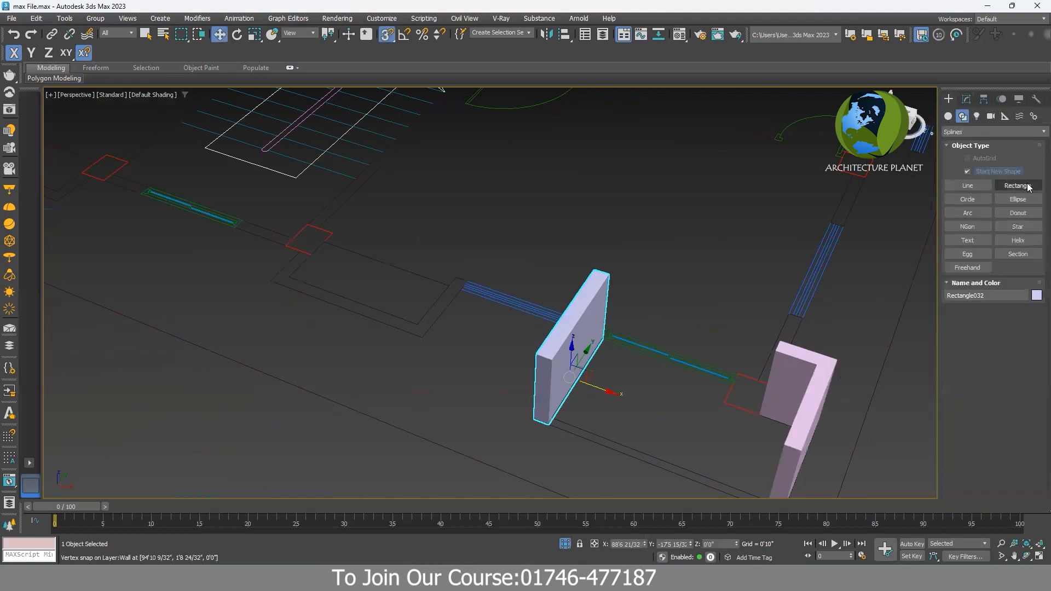
middle_drag(731, 335, 684, 275)
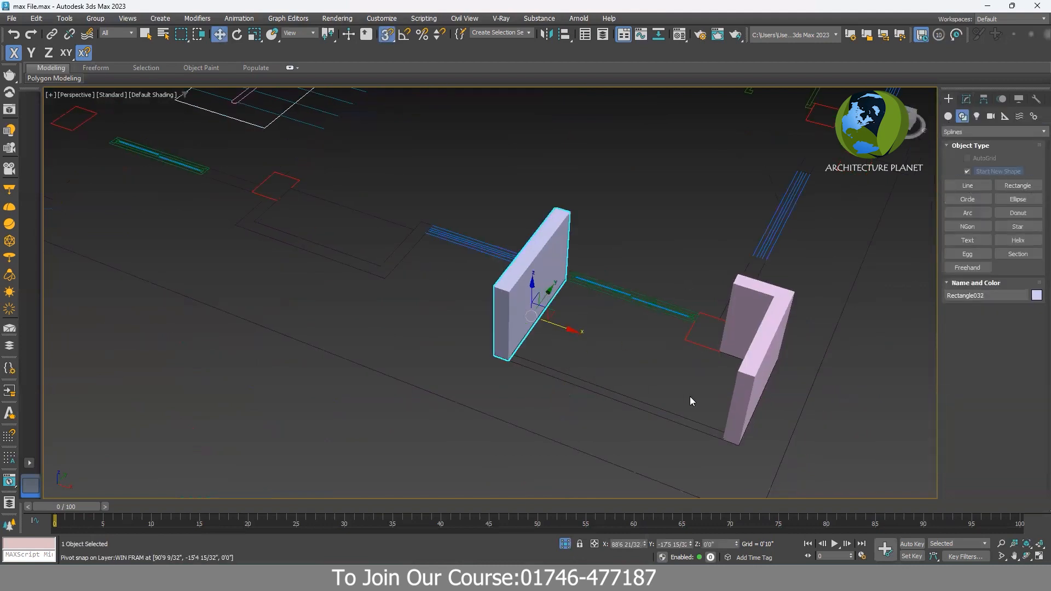
click(949, 117)
click(954, 129)
click(954, 129)
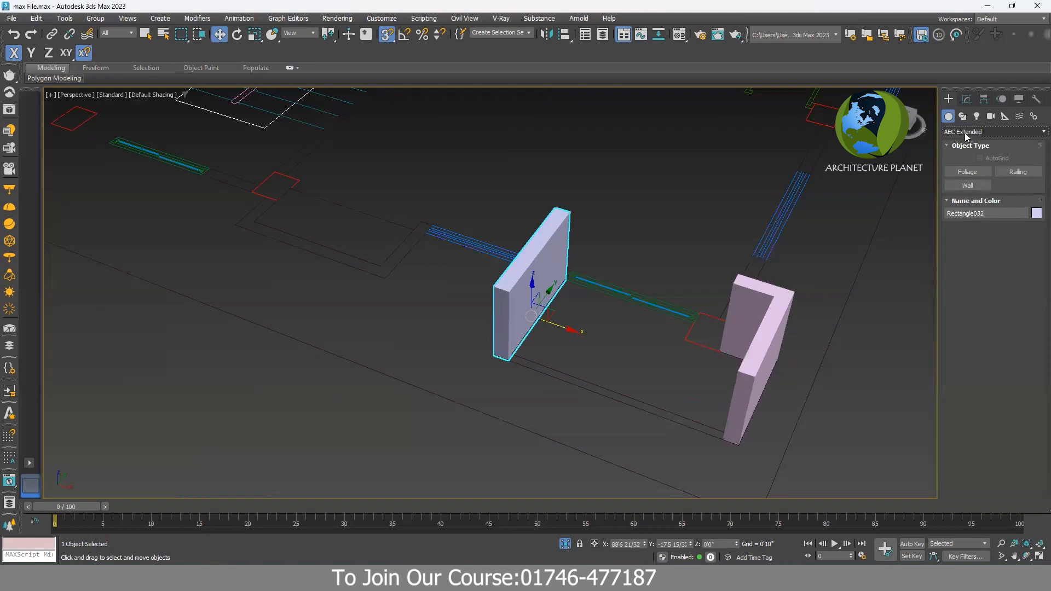
click(964, 132)
click(964, 141)
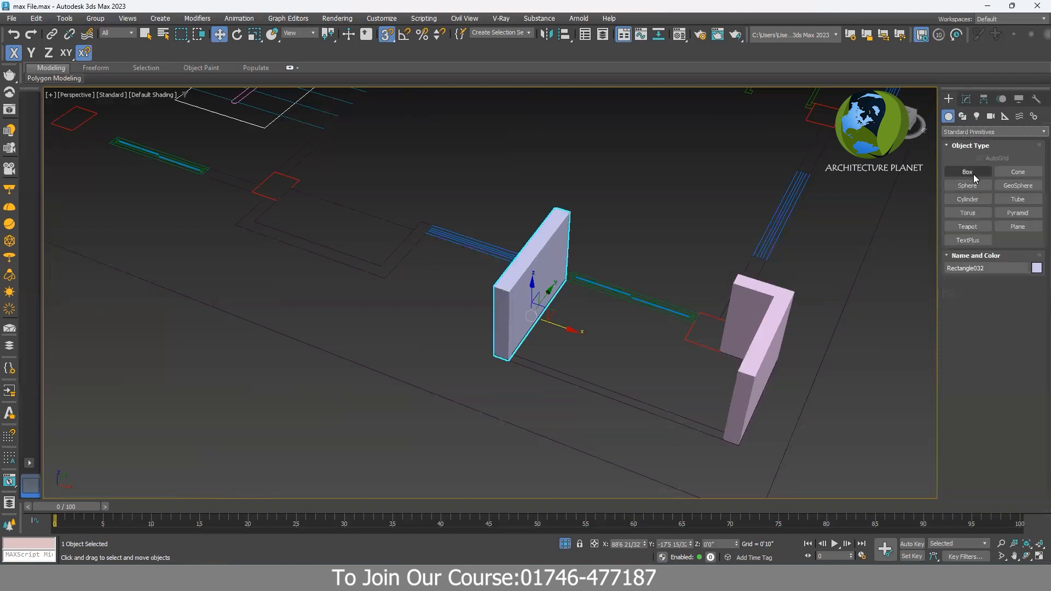
click(968, 172)
drag(510, 354, 723, 441)
click(735, 368)
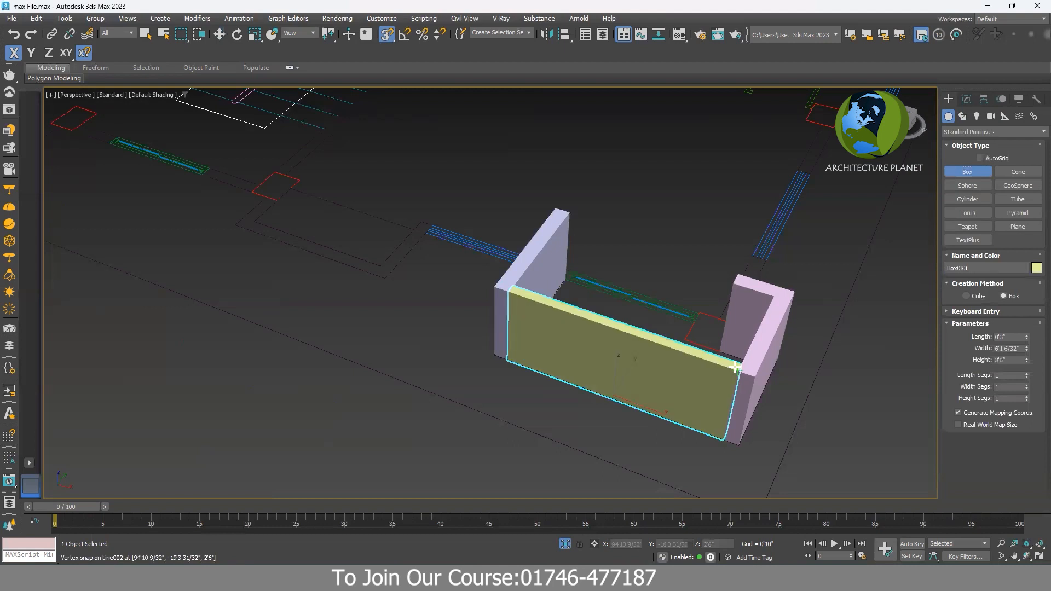
Set the front box's length to 0'0 8/32" and assign the Glass material to it
click(1012, 336)
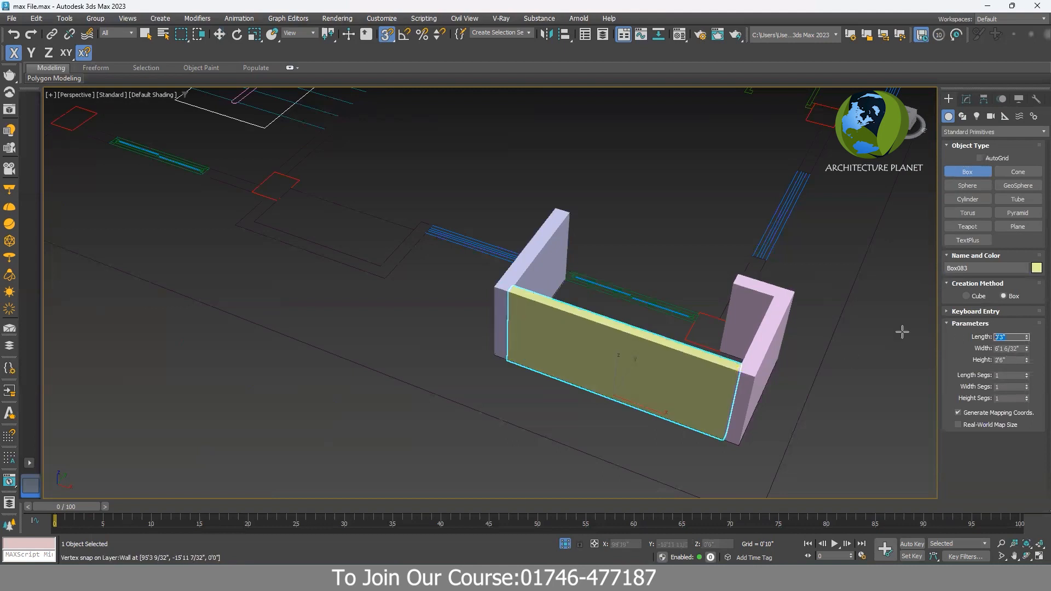
text(2)
key(Return)
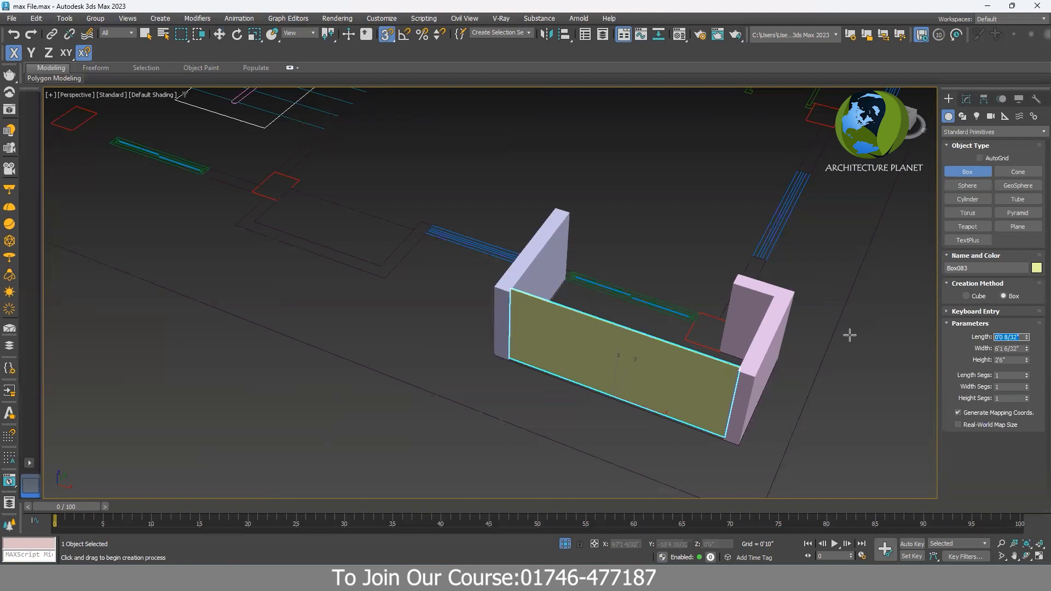
key(m)
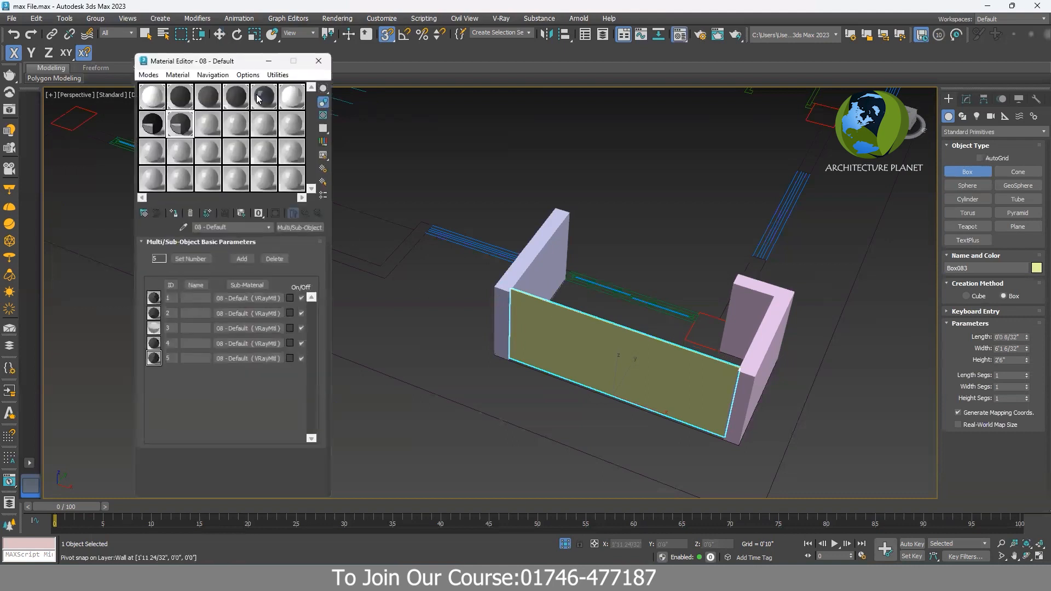
click(263, 97)
click(176, 213)
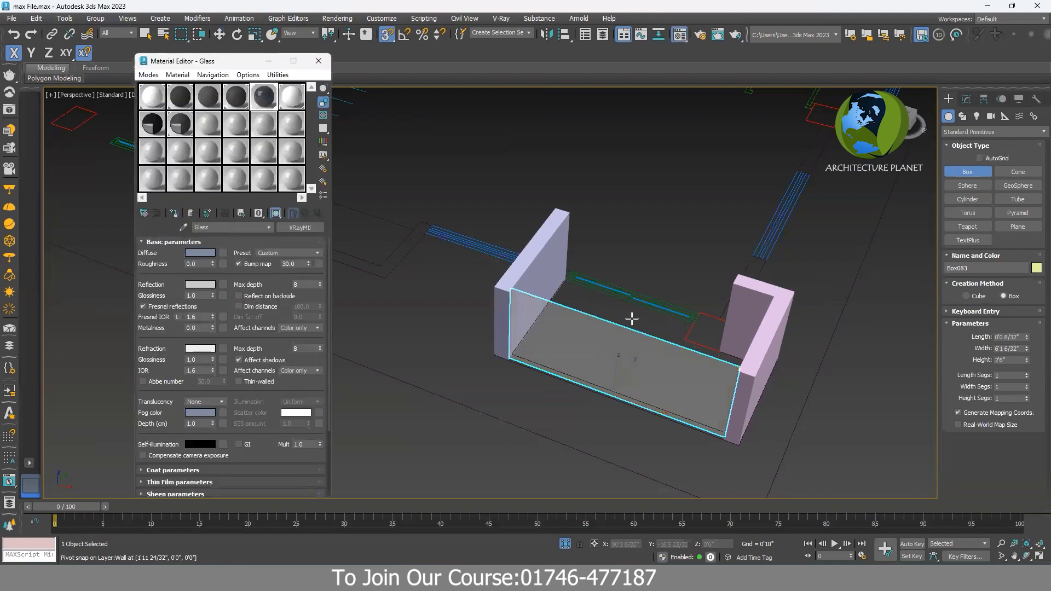
alt+middle_drag(618, 249, 662, 260)
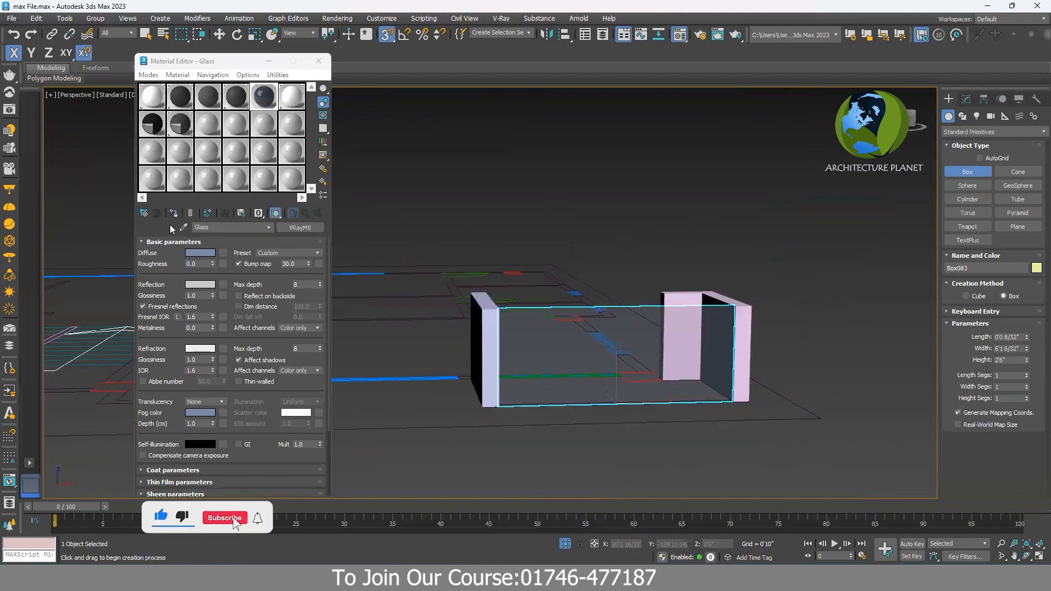
Replace the glass panel with a new box about 6'1" wide and 2'6" high, and set its length to 0'0 8/32"
right_click(655, 296)
middle_drag(656, 432, 658, 364)
scroll(529, 270, up, 5)
scroll(529, 271, down, 5)
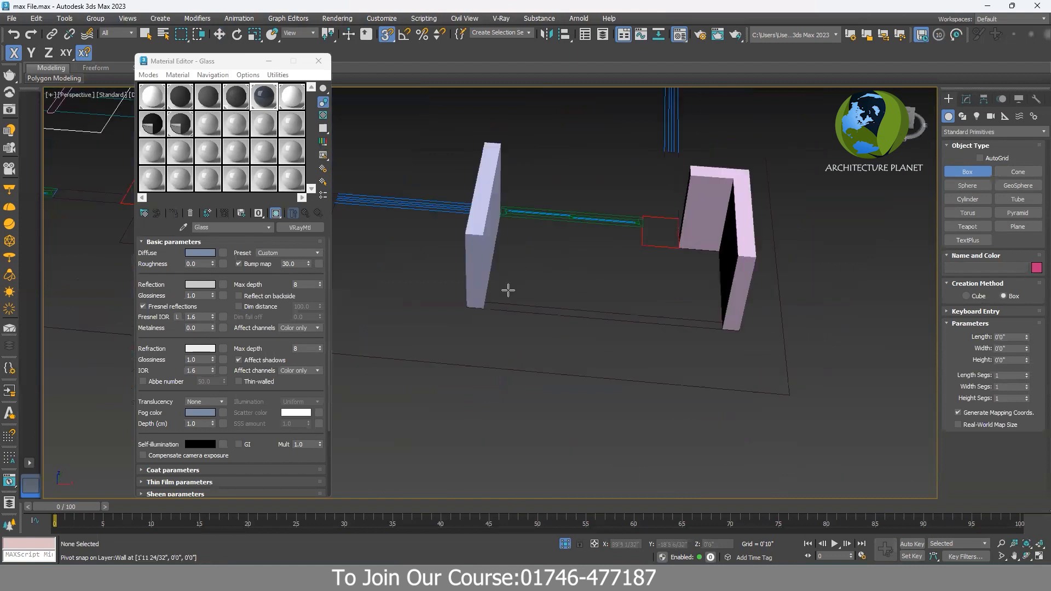
drag(484, 305, 721, 330)
click(742, 256)
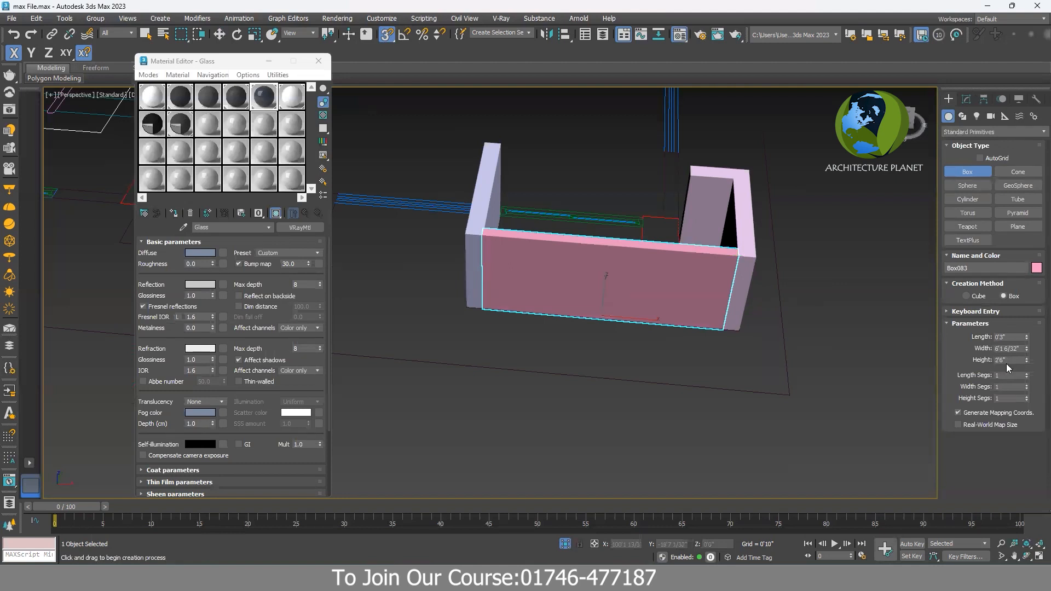
click(1013, 336)
key(Return)
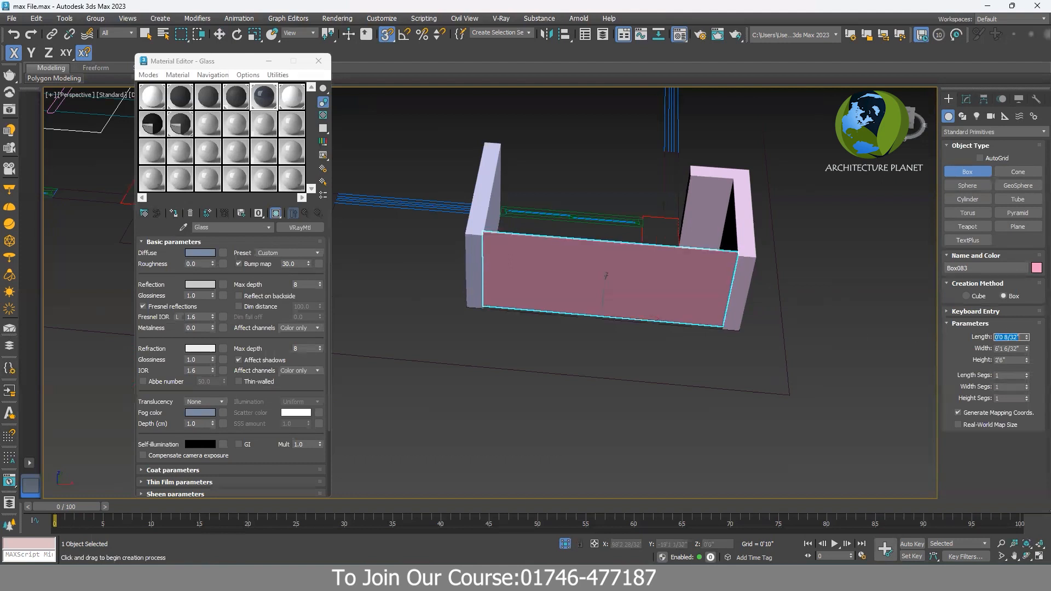
Assign the Glass material to the new thin box at the balcony front and close the Material Editor
click(262, 99)
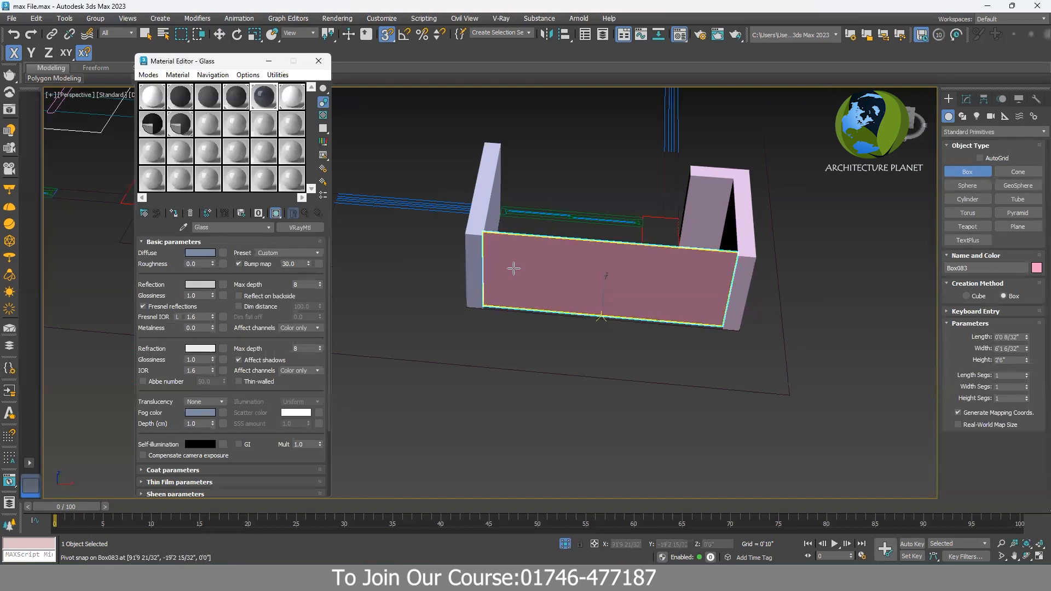
scroll(530, 298, up, 3)
alt+middle_drag(535, 307, 501, 307)
alt+middle_drag(761, 436, 741, 404)
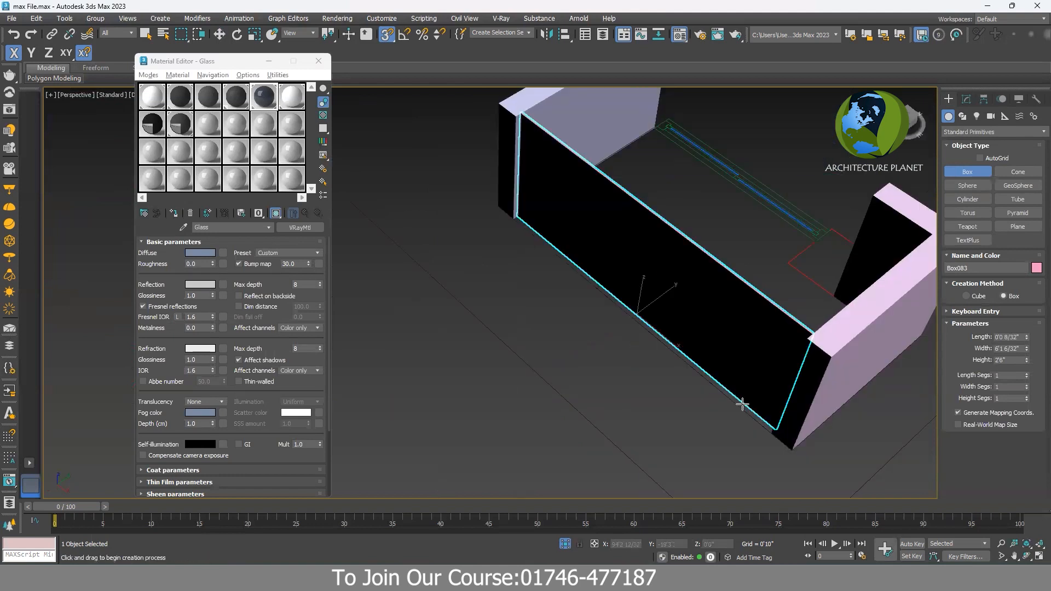
drag(268, 103, 647, 309)
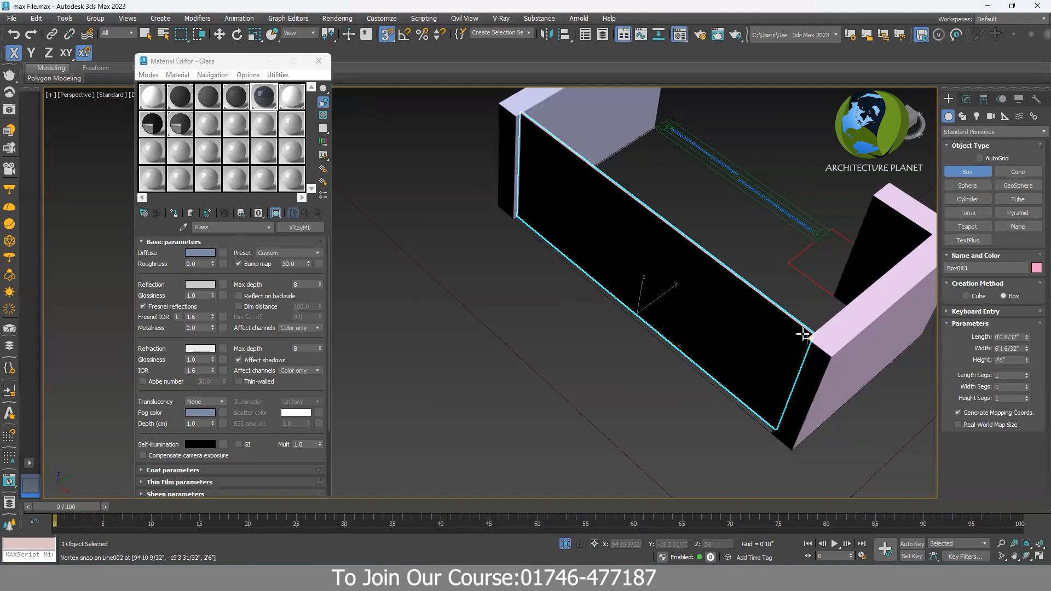
scroll(803, 336, up, 2)
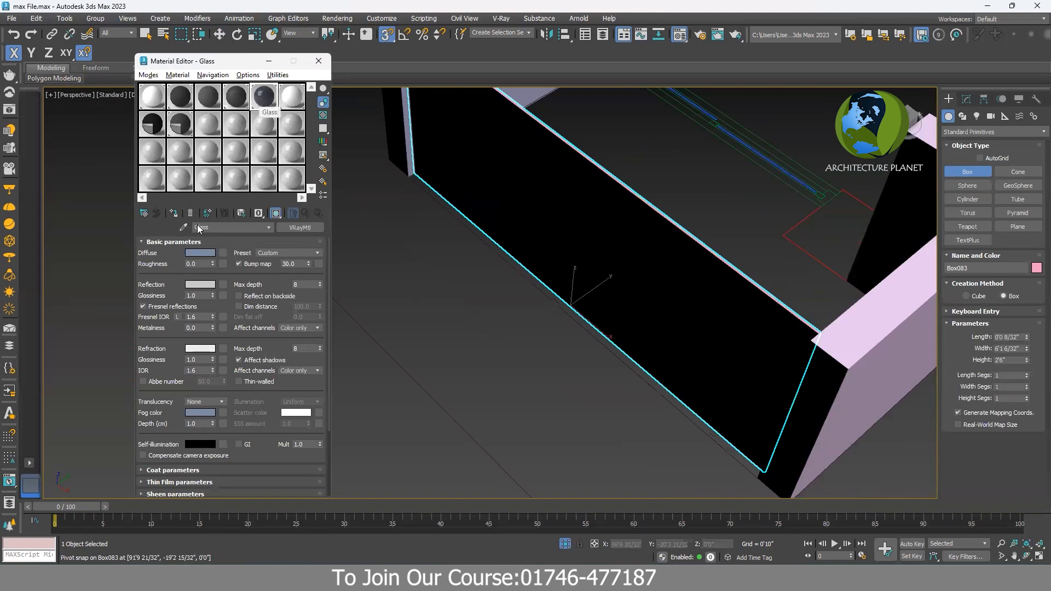
click(178, 217)
alt+middle_drag(403, 258, 663, 352)
scroll(649, 333, down, 3)
click(319, 62)
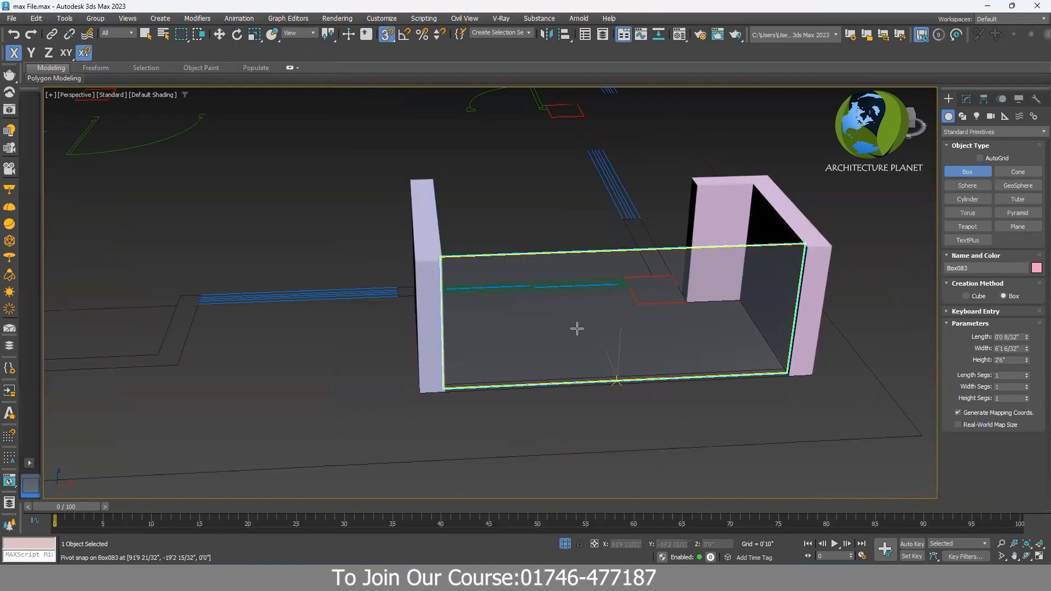
Delete the glass panel between the balcony side walls and leave box creation
key(Delete)
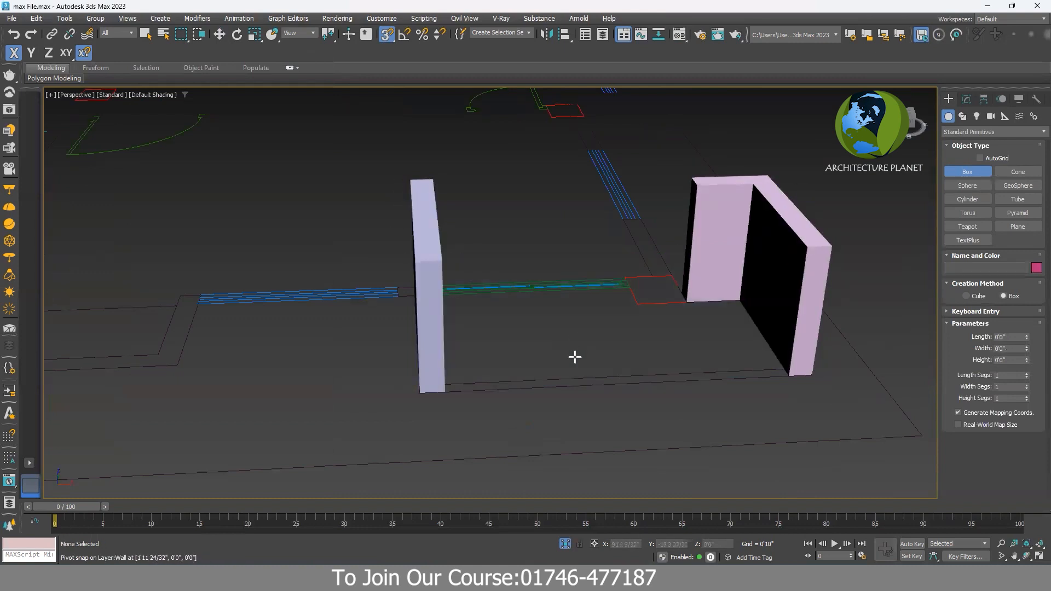
click(219, 35)
Turn on snapping and draw a straight line between the inner front base corners of the two balcony side walls
alt+middle_drag(554, 245, 509, 280)
scroll(493, 302, up, 5)
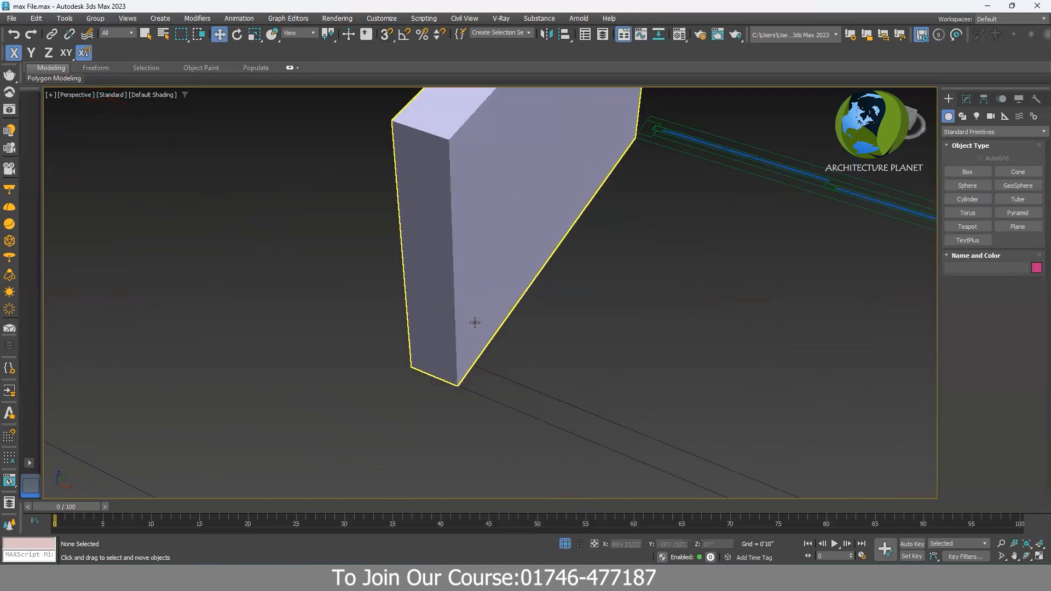
scroll(474, 322, down, 5)
alt+middle_drag(442, 293, 467, 303)
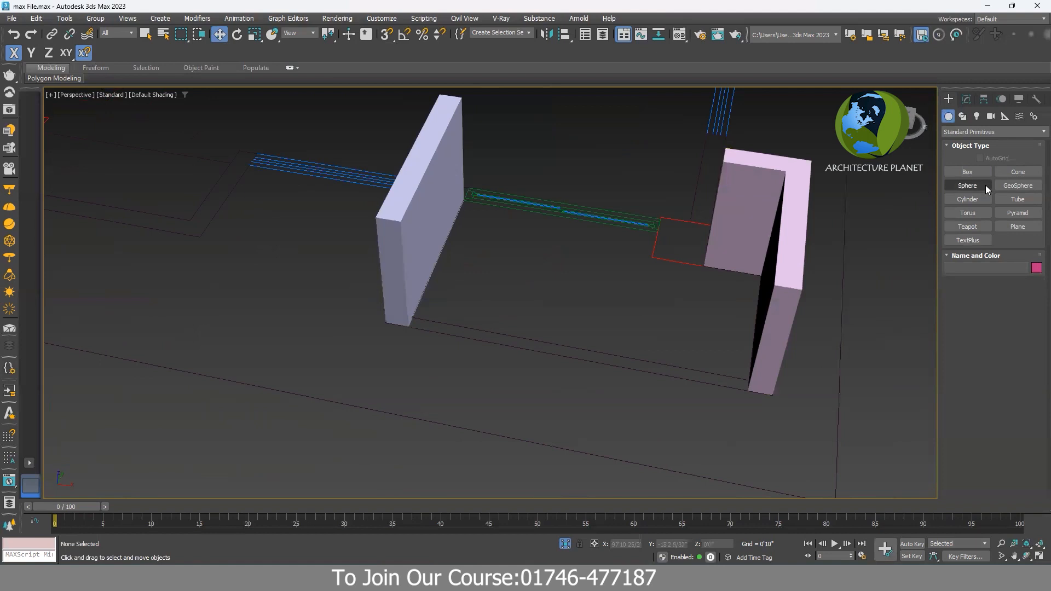
click(963, 117)
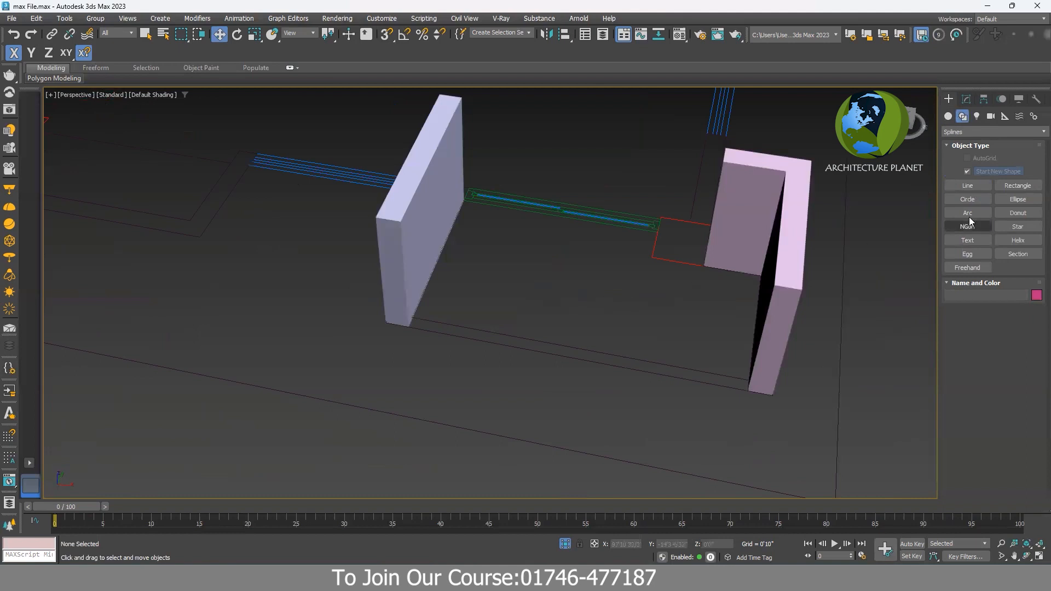
click(966, 186)
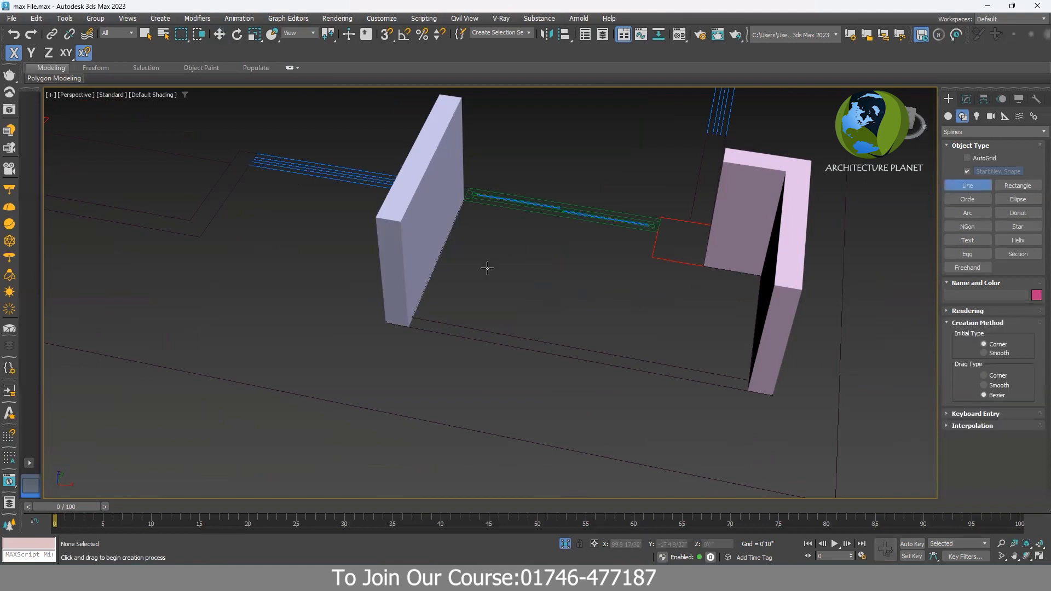
scroll(418, 324, up, 3)
middle_drag(437, 312, 396, 288)
click(386, 39)
click(247, 264)
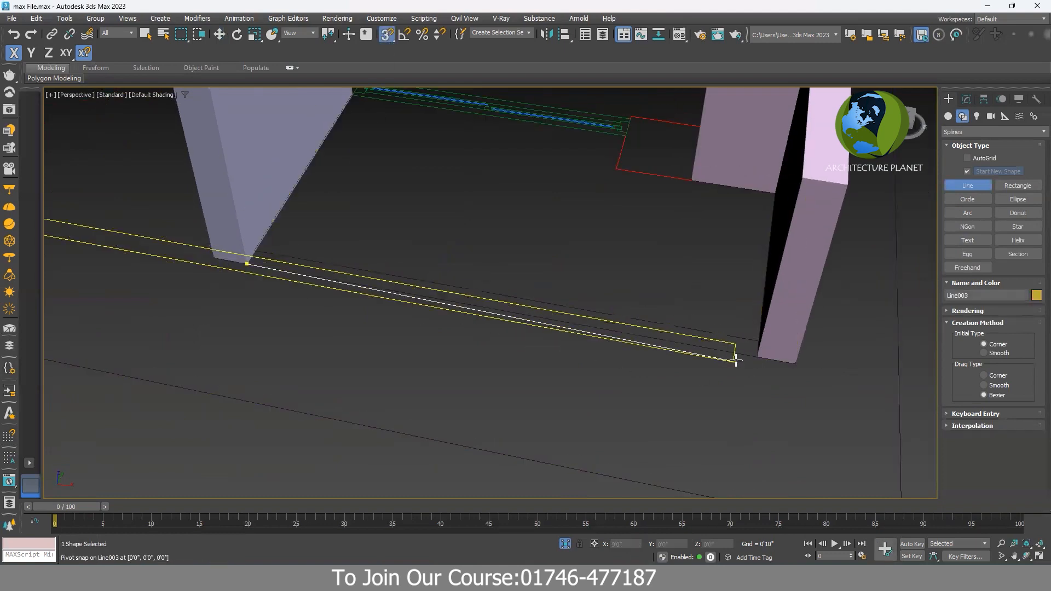
click(753, 366)
click(756, 358)
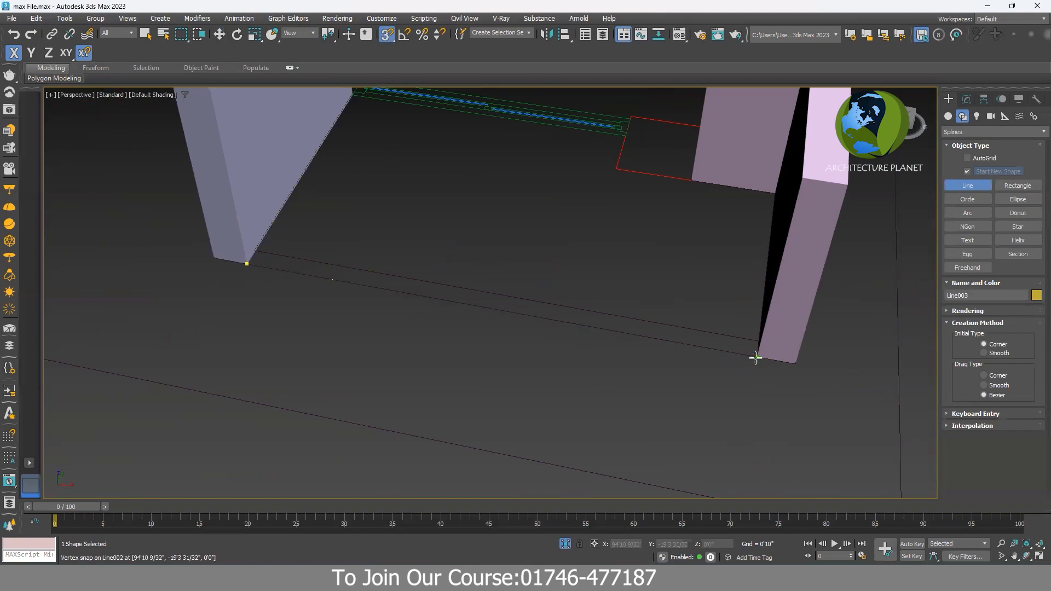
right_click(761, 359)
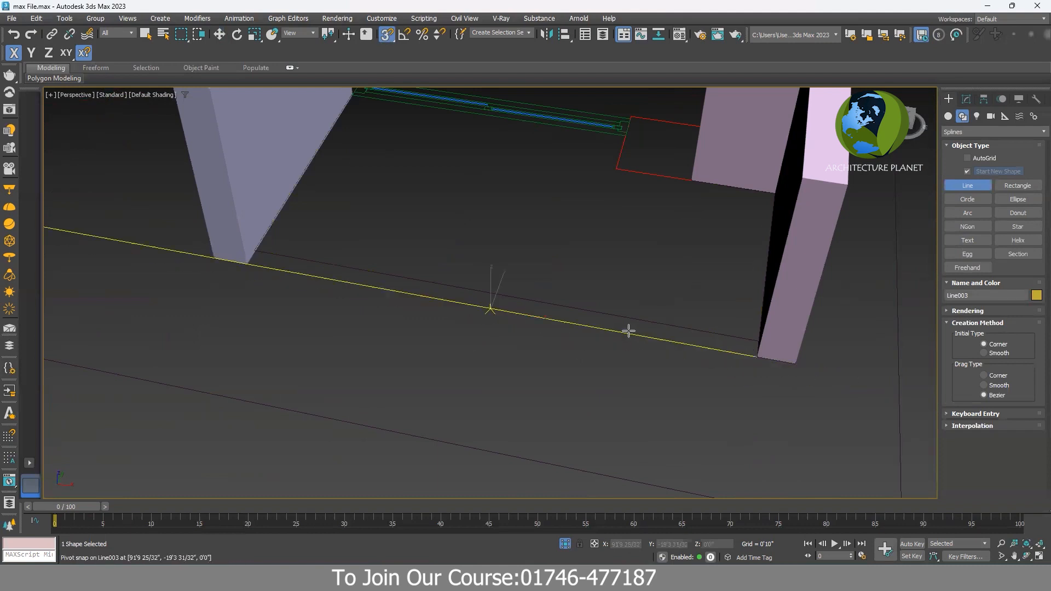
Try to move the front line along the Y axis and undo the move
alt+middle_drag(628, 331, 509, 307)
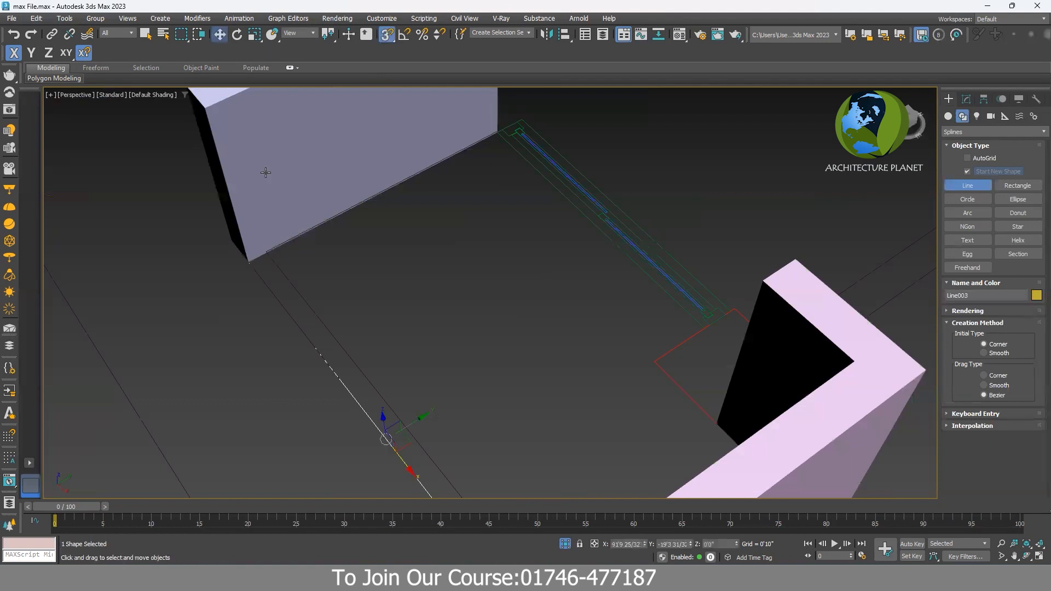
click(219, 34)
mouse_move(419, 421)
mouse_down()
mouse_move(430, 420)
mouse_move(401, 423)
mouse_up()
key(ctrl+z)
middle_drag(393, 233, 398, 197)
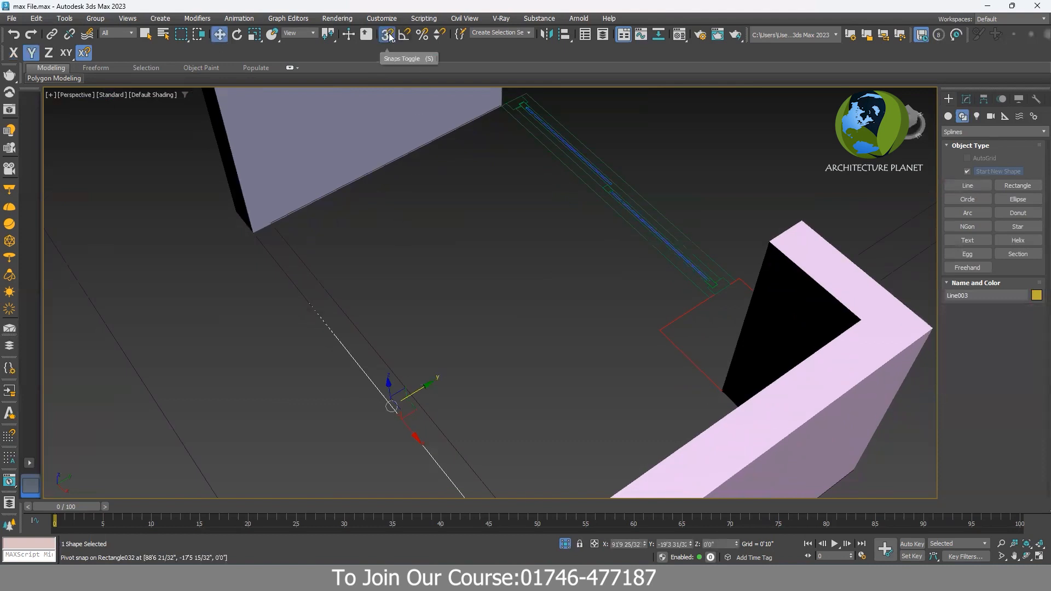
Enable Midpoint snapping in the Grid and Snap Settings
drag(386, 34, 386, 35)
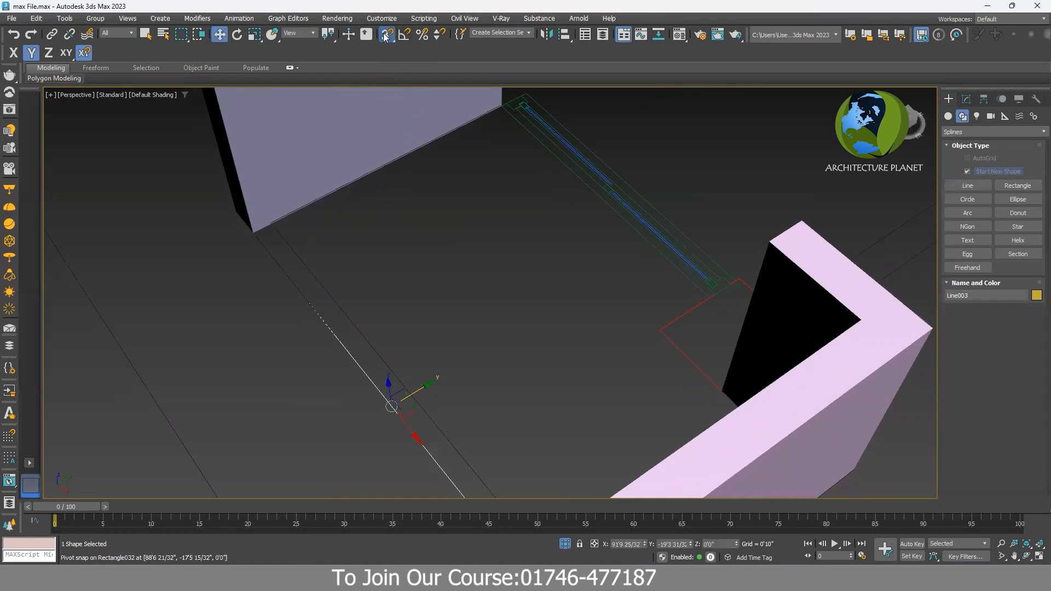
right_click(386, 35)
click(551, 298)
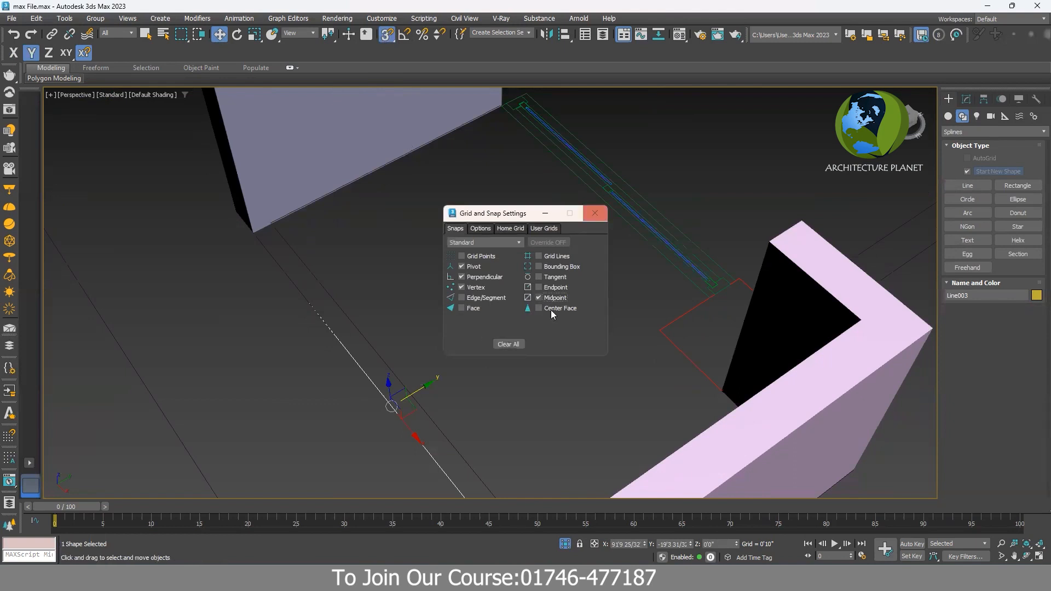
click(595, 213)
Try to shift the front line along Y by snapping to a midpoint on the balcony outline
middle_drag(472, 430, 434, 256)
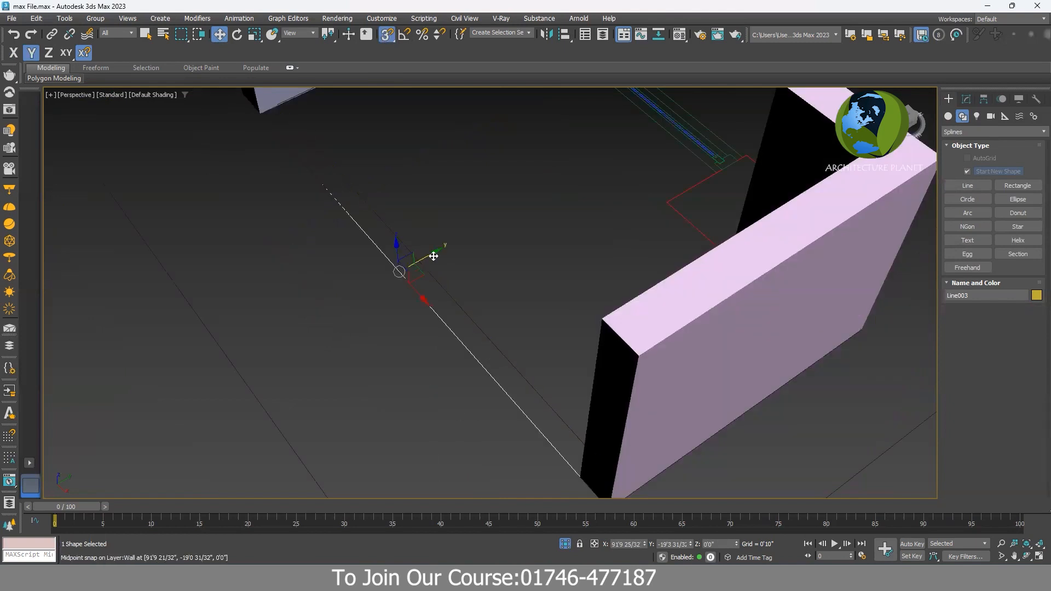
mouse_move(433, 253)
shift+mouse_down()
mouse_move(582, 479)
mouse_move(608, 482)
mouse_move(548, 434)
shift+mouse_up()
right_click(548, 434)
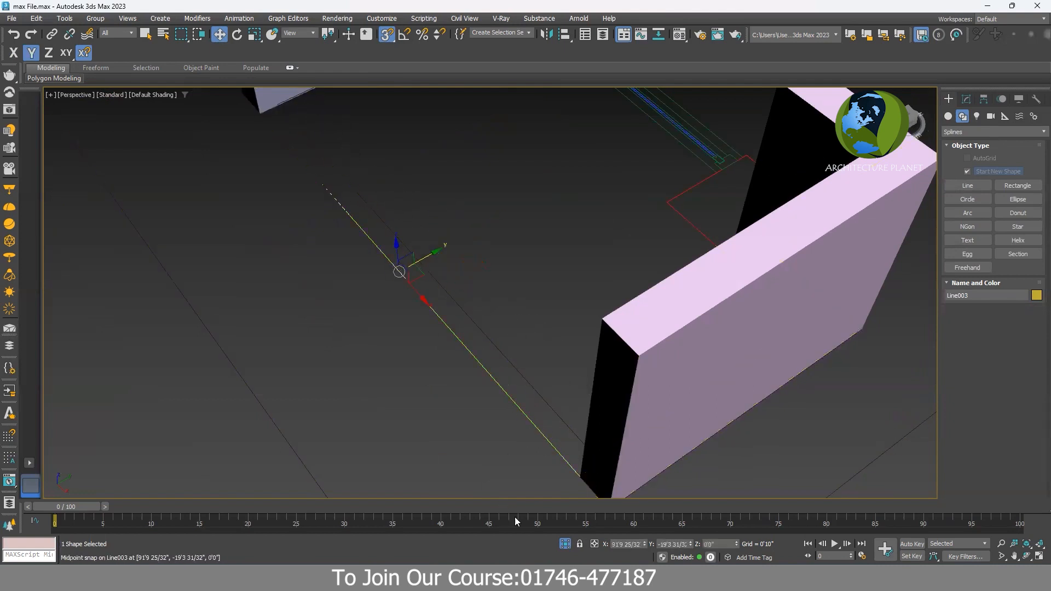
Isolate the front line alone and bring the full building model back into view
click(566, 546)
click(565, 544)
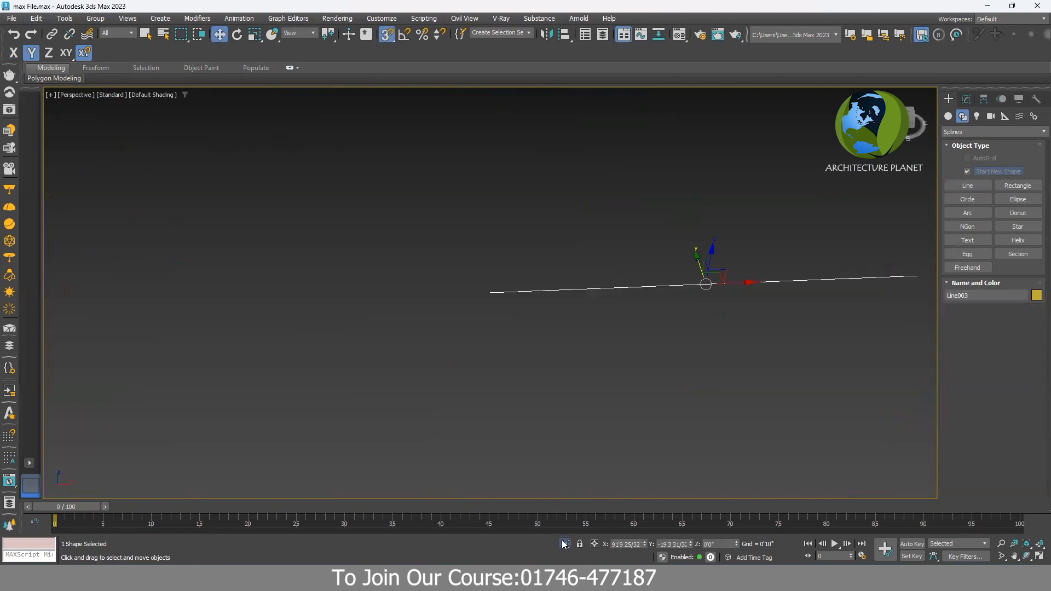
click(565, 545)
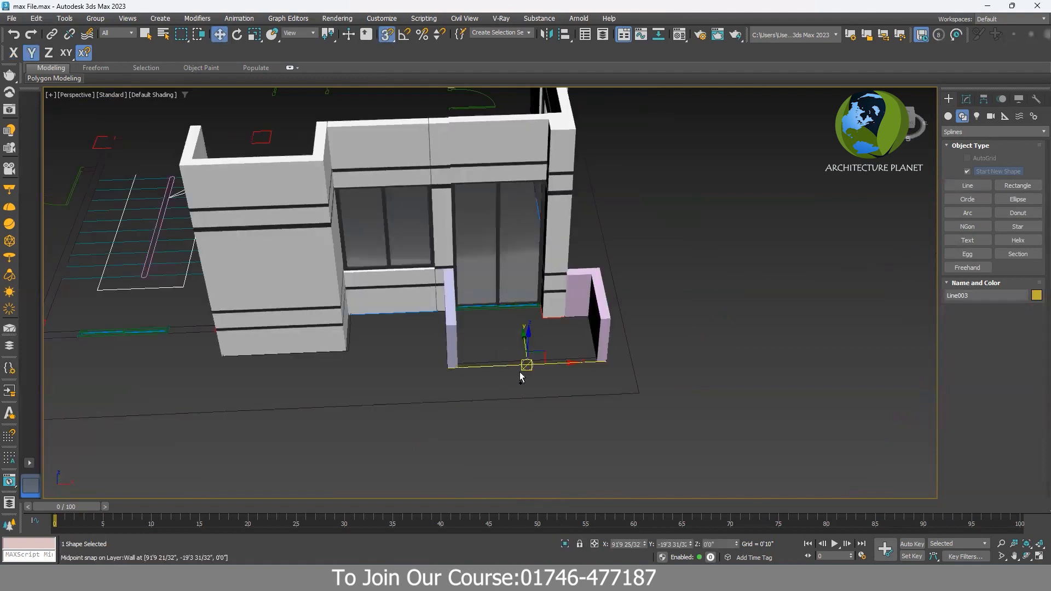
Isolate the front line with the floor plan, examine the balcony's front outline, and end the isolation
scroll(512, 367, up, 3)
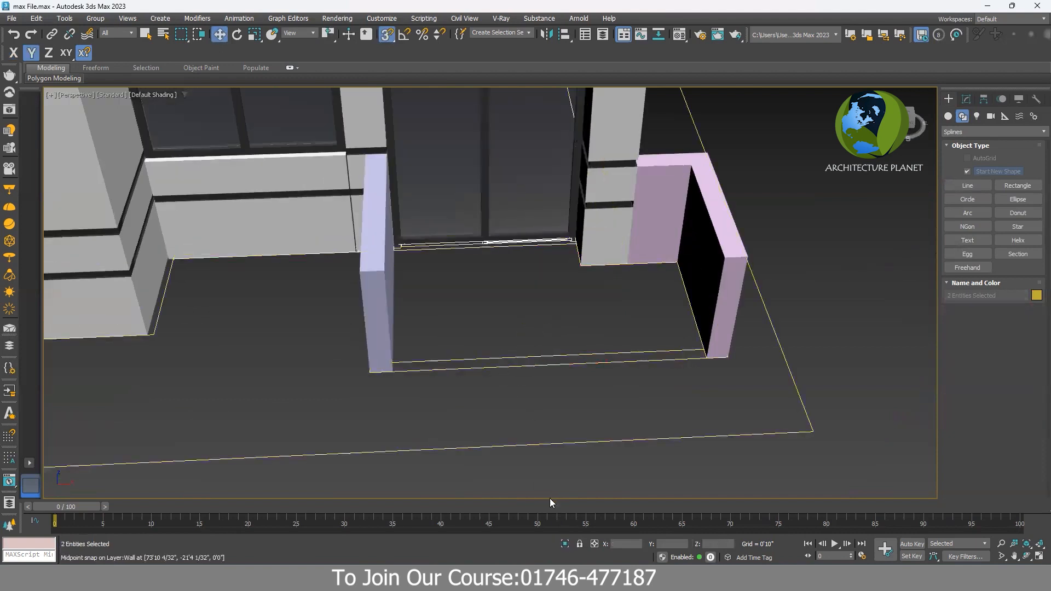
click(565, 545)
alt+middle_drag(567, 440, 442, 422)
scroll(799, 350, up, 6)
middle_drag(631, 360, 629, 460)
middle_drag(788, 411, 594, 369)
middle_drag(497, 346, 238, 346)
scroll(364, 370, up, 3)
middle_drag(105, 364, 440, 376)
scroll(554, 423, down, 3)
scroll(759, 398, up, 6)
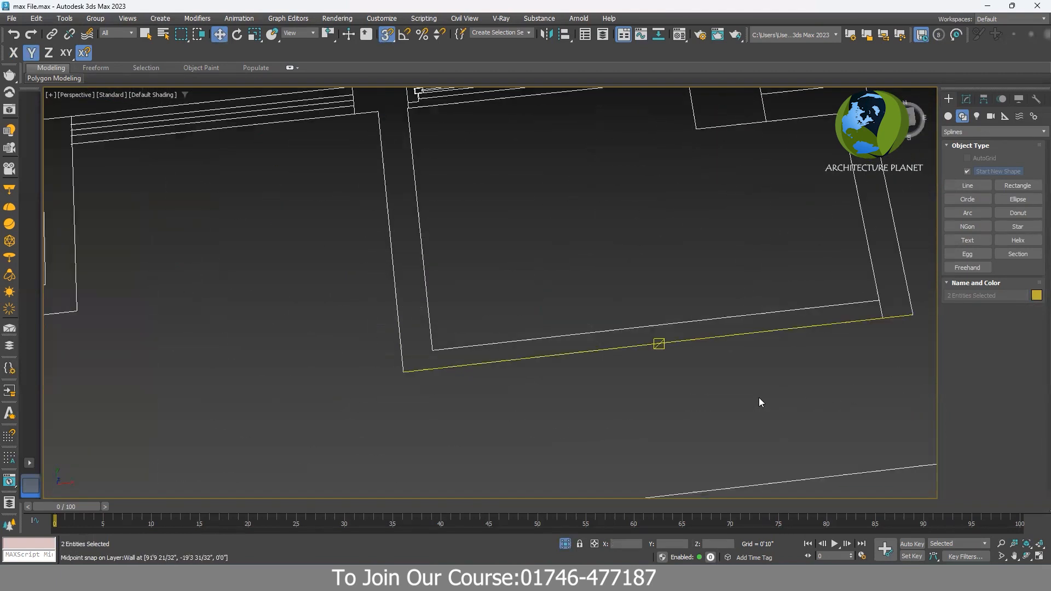
scroll(570, 436, down, 5)
click(567, 544)
Turn off snapping and isolate the front line together with the floor plan
scroll(517, 381, up, 5)
scroll(516, 383, down, 8)
alt+middle_drag(482, 214, 296, 165)
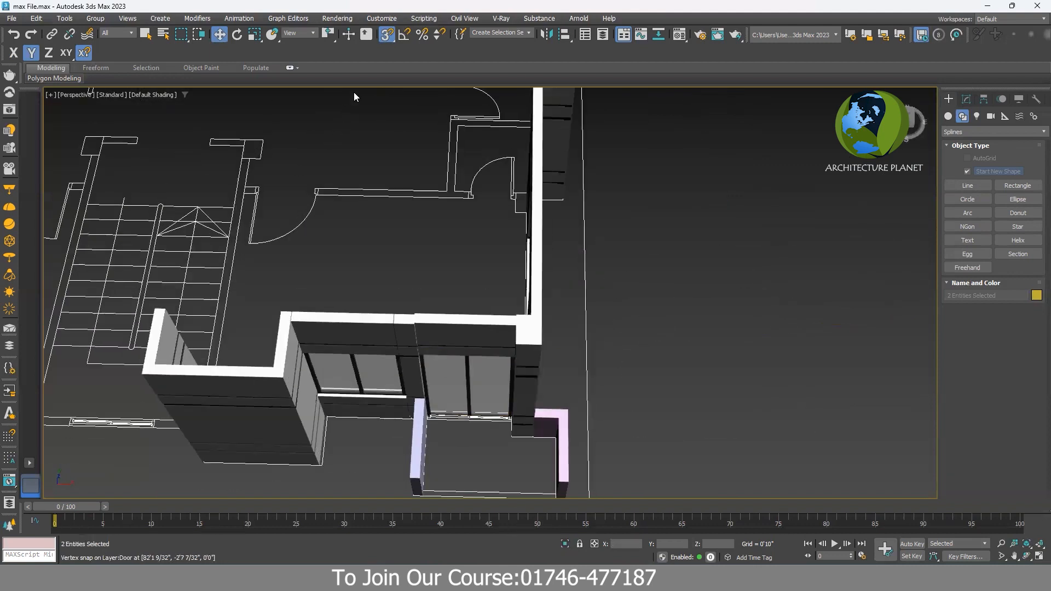
click(388, 39)
scroll(498, 346, up, 8)
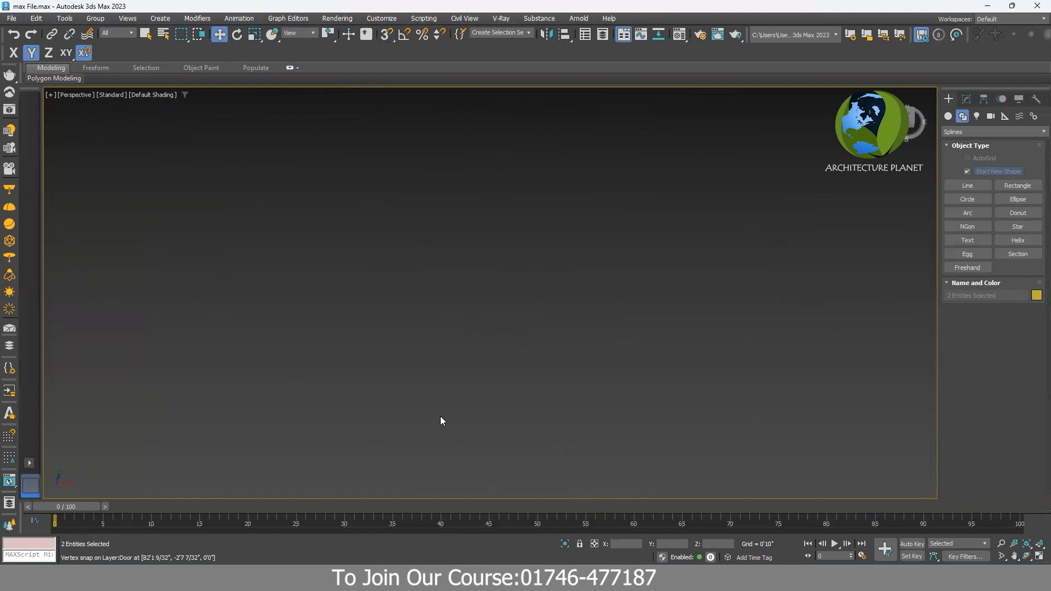
scroll(514, 340, down, 4)
scroll(521, 359, up, 5)
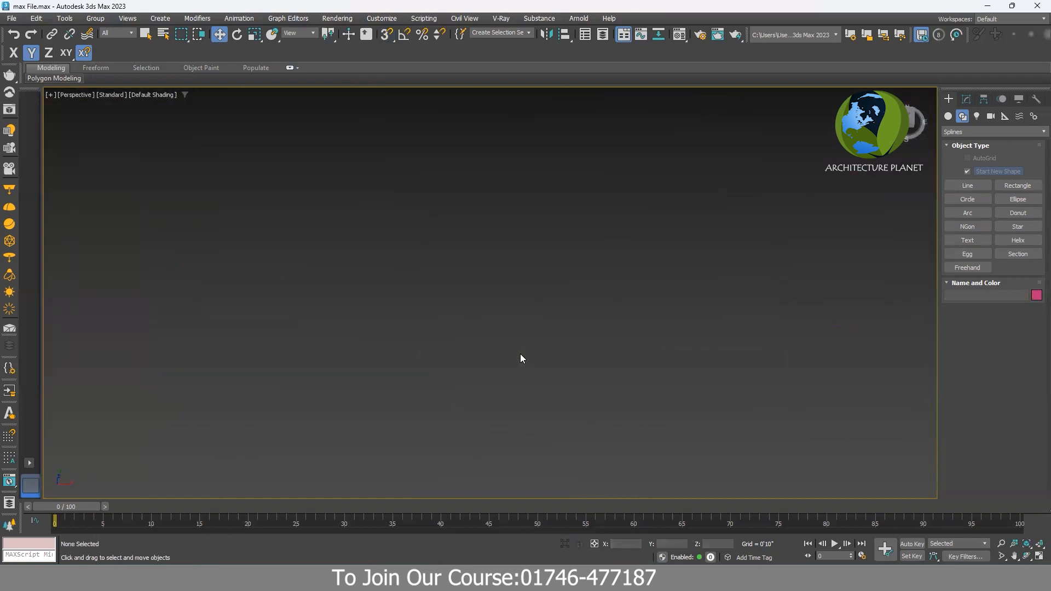
scroll(519, 363, down, 3)
click(519, 375)
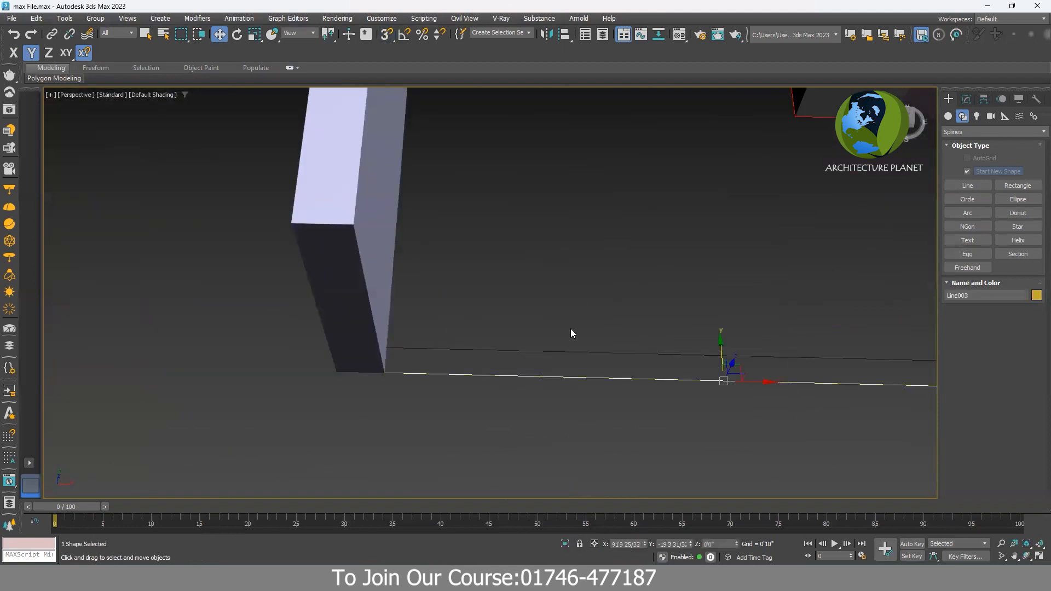
drag(544, 403, 619, 512)
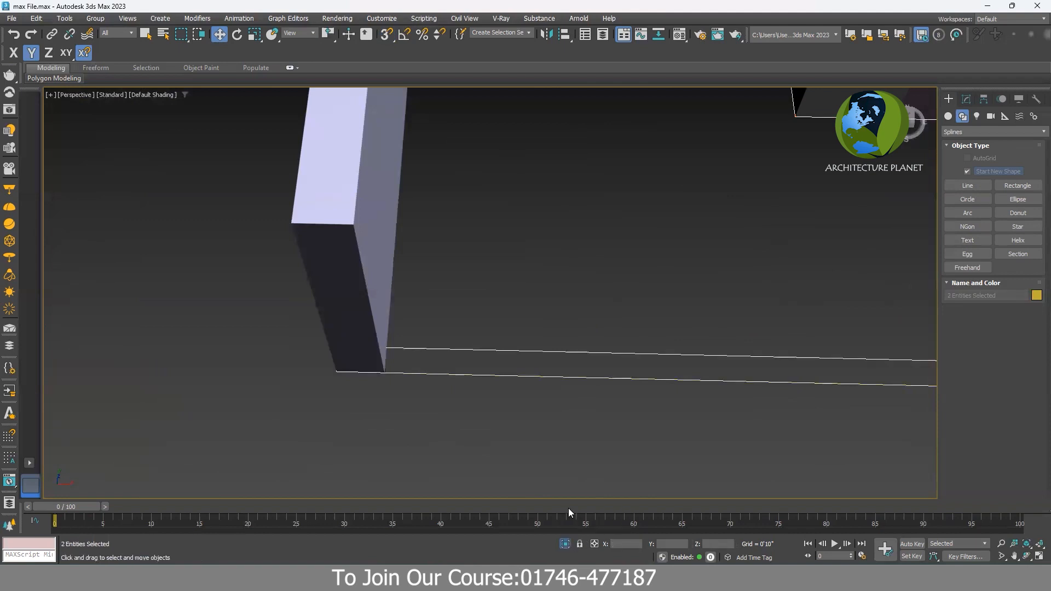
key(z)
key(Delete)
Select only the front line at the corner balcony in the isolated floor plan
middle_drag(873, 396, 725, 397)
scroll(726, 397, up, 5)
middle_drag(906, 383, 526, 384)
scroll(525, 384, up, 5)
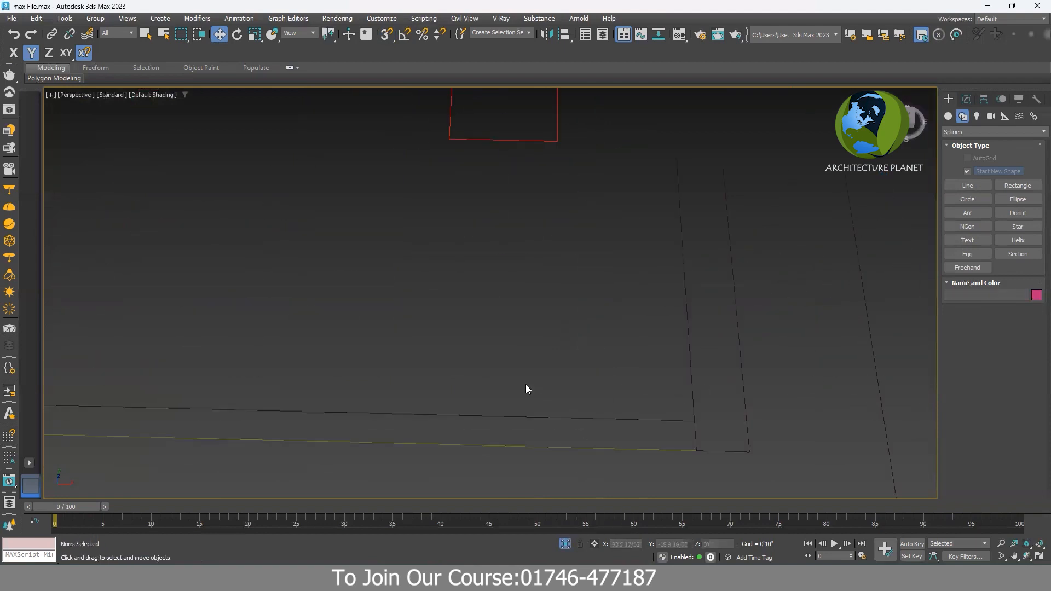
click(531, 444)
scroll(560, 444, down, 10)
key(Delete)
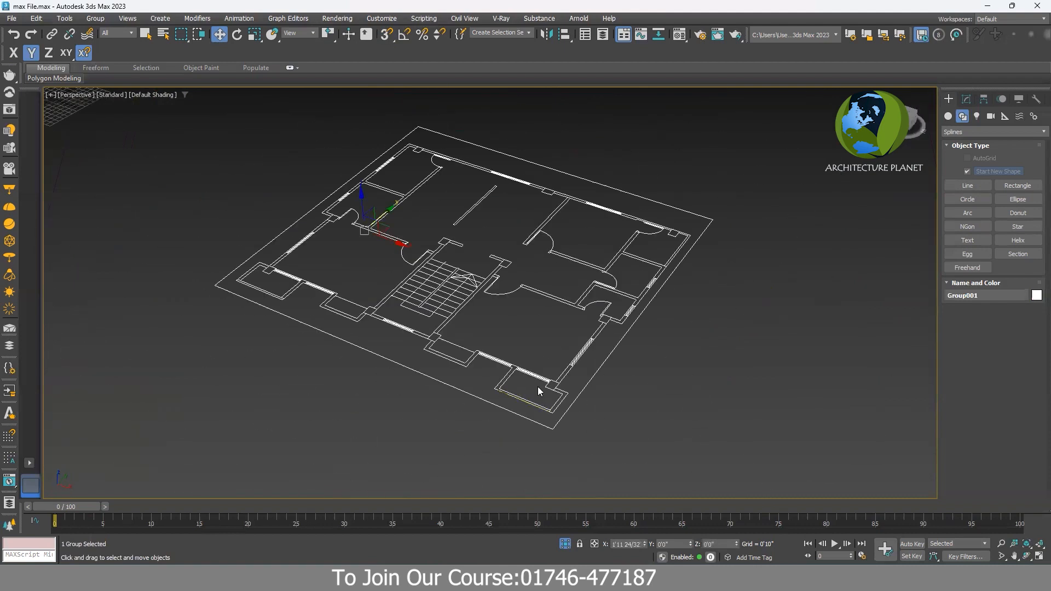
drag(499, 402, 499, 402)
scroll(500, 402, up, 5)
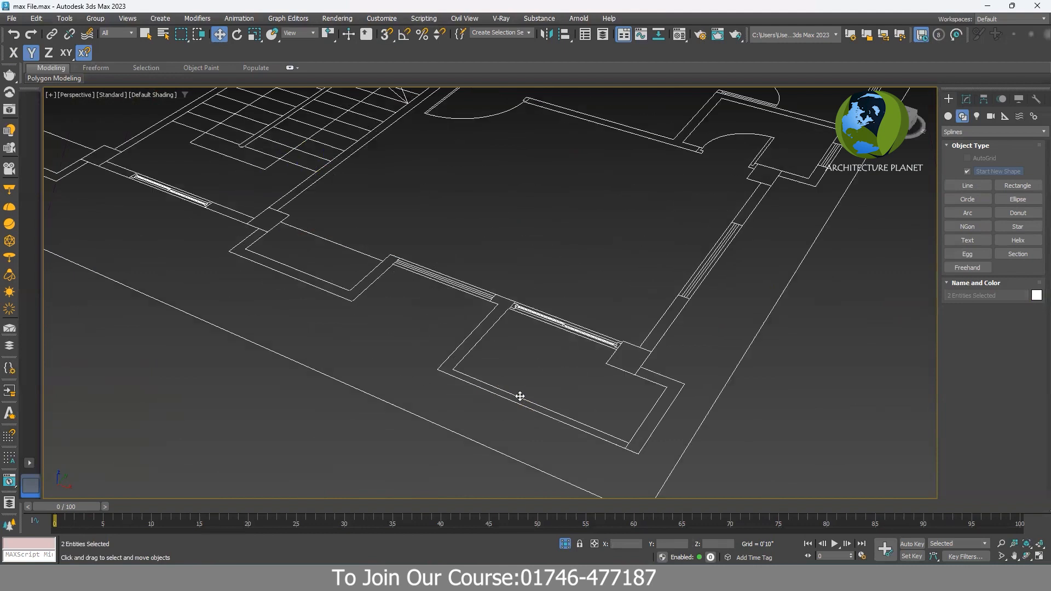
click(608, 344)
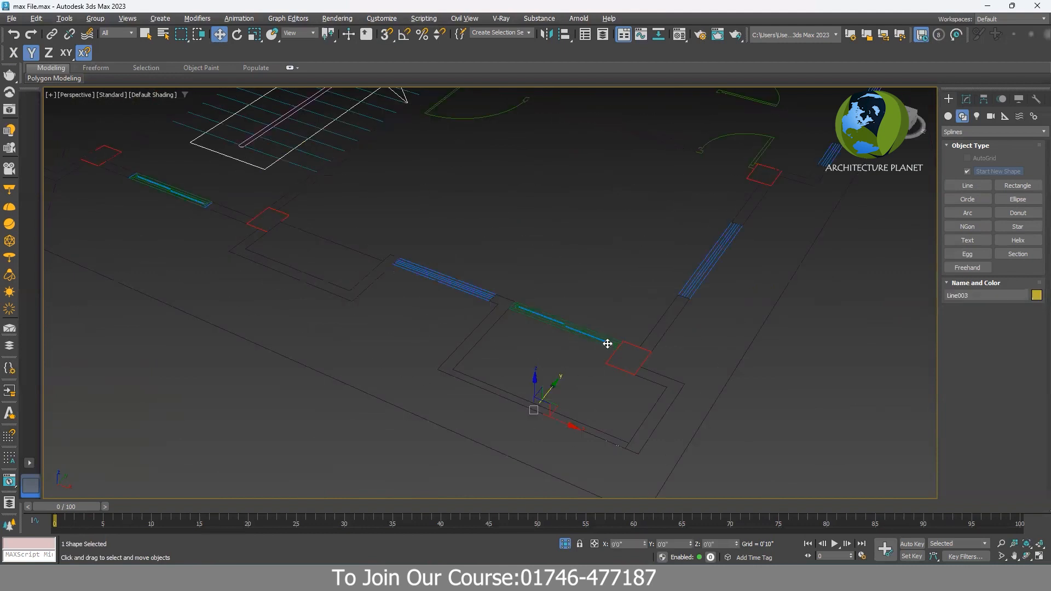
scroll(545, 390, up, 3)
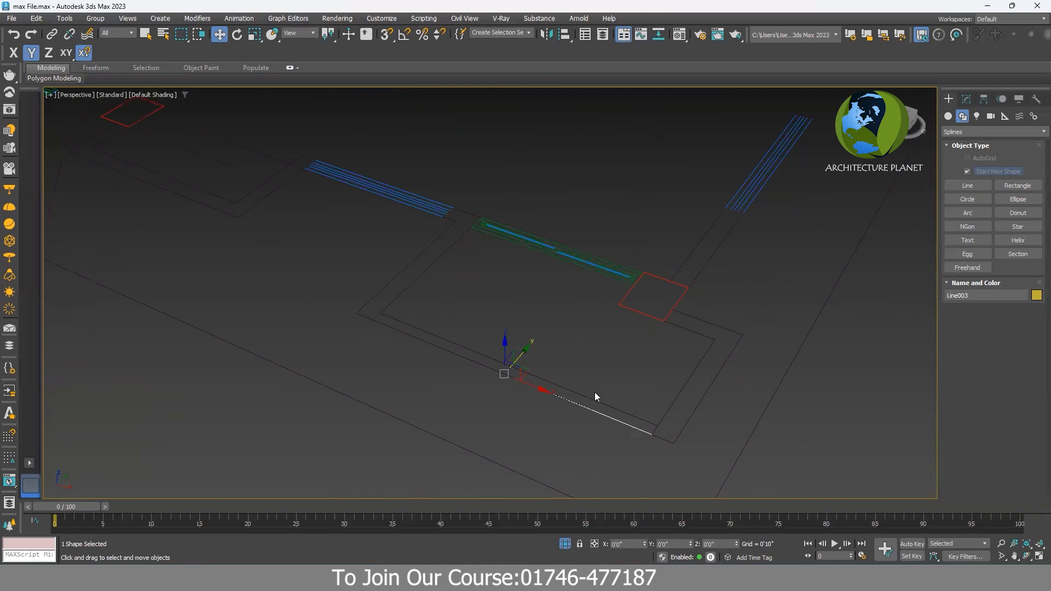
scroll(418, 358, up, 3)
middle_drag(681, 410, 565, 412)
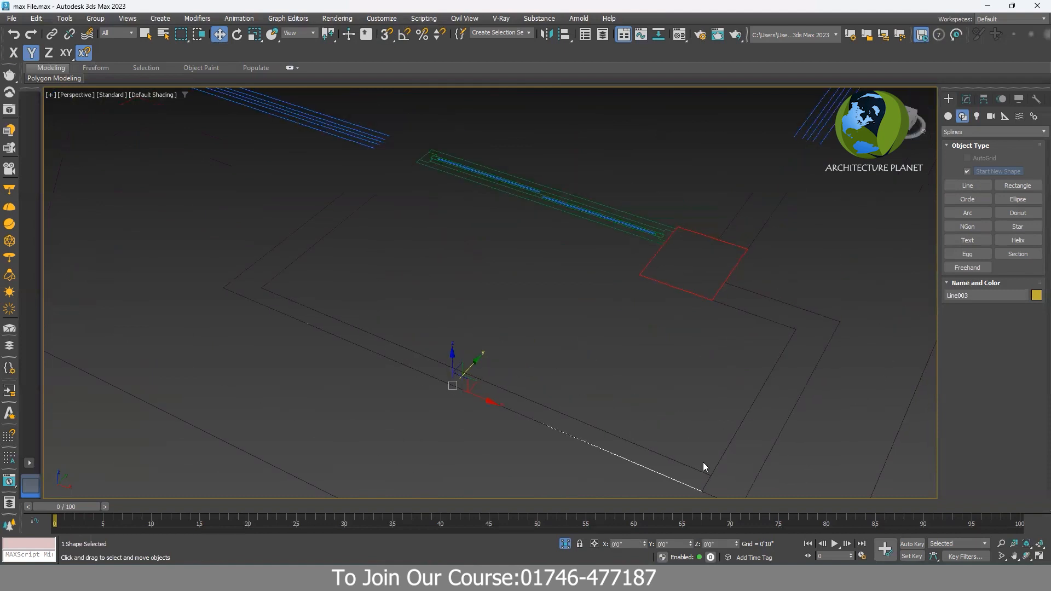
Try to position the front line along Y within the front wall outline using midpoint snapping
click(386, 34)
drag(534, 369, 693, 430)
click(385, 35)
click(385, 34)
right_click(386, 35)
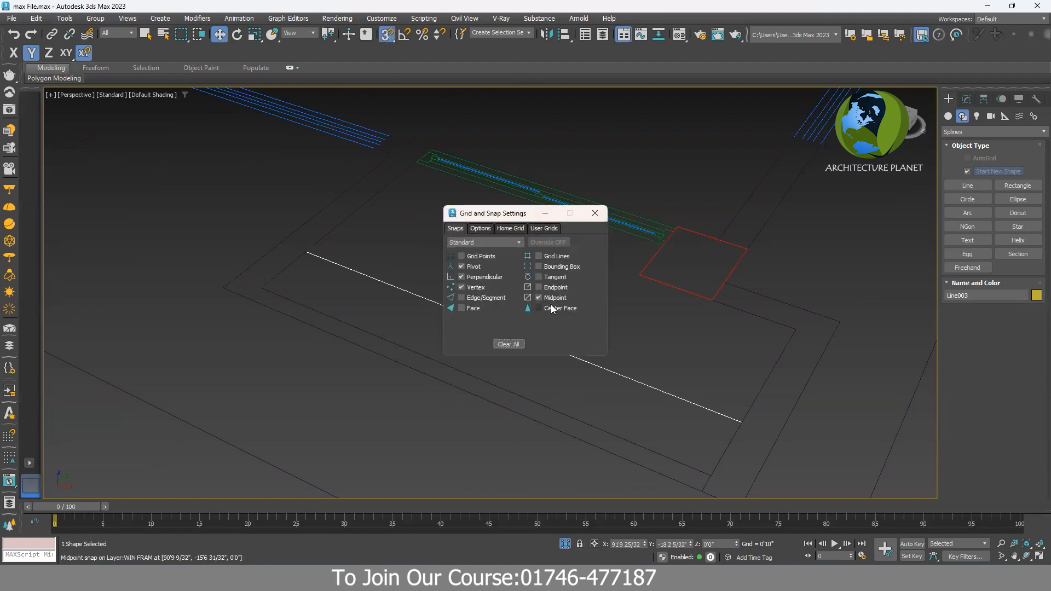
click(599, 212)
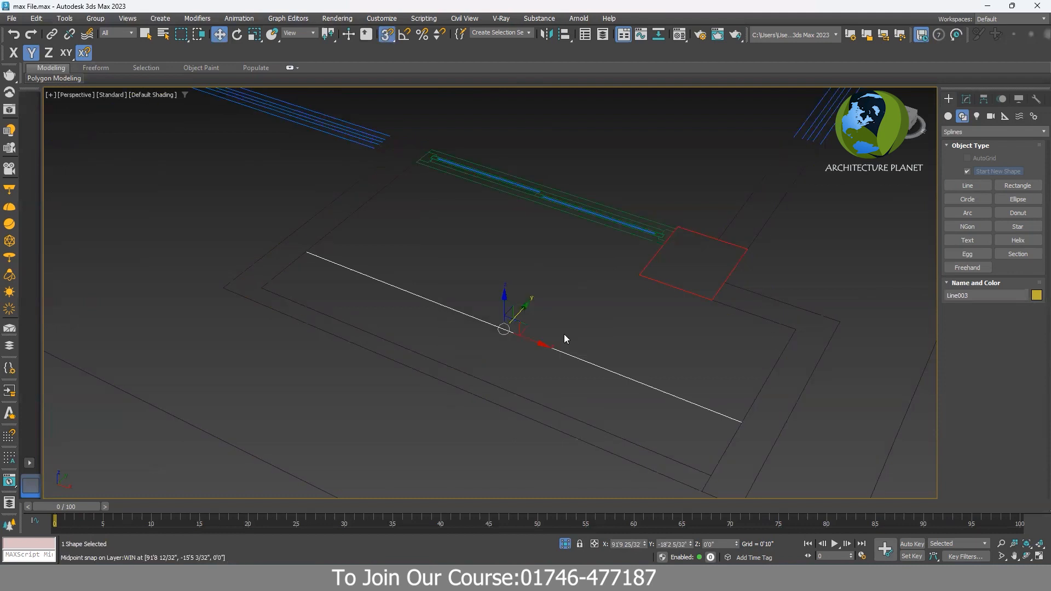
mouse_move(524, 309)
mouse_down()
mouse_move(775, 369)
mouse_move(717, 462)
mouse_move(756, 412)
mouse_move(791, 436)
mouse_move(758, 427)
mouse_move(777, 441)
mouse_move(772, 457)
mouse_move(795, 404)
mouse_move(774, 425)
mouse_move(765, 394)
mouse_move(753, 405)
mouse_up()
key(ctrl+z)
click(388, 36)
Move the front line freely along Y so it runs between the two lines of the front wall outline
middle_drag(521, 304, 539, 257)
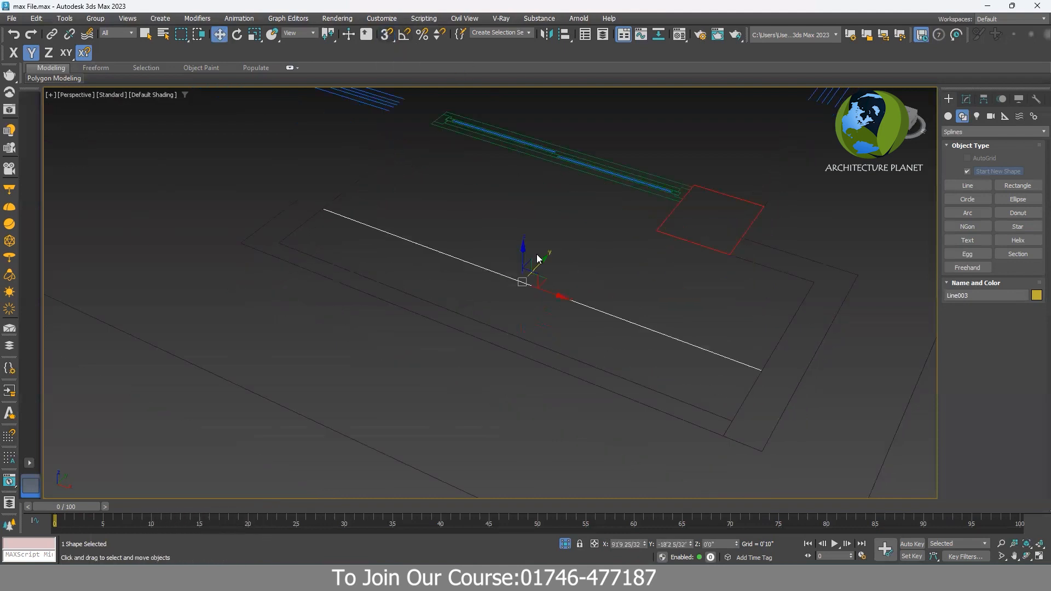
drag(535, 271, 490, 302)
middle_drag(490, 303, 574, 341)
middle_drag(607, 244, 622, 284)
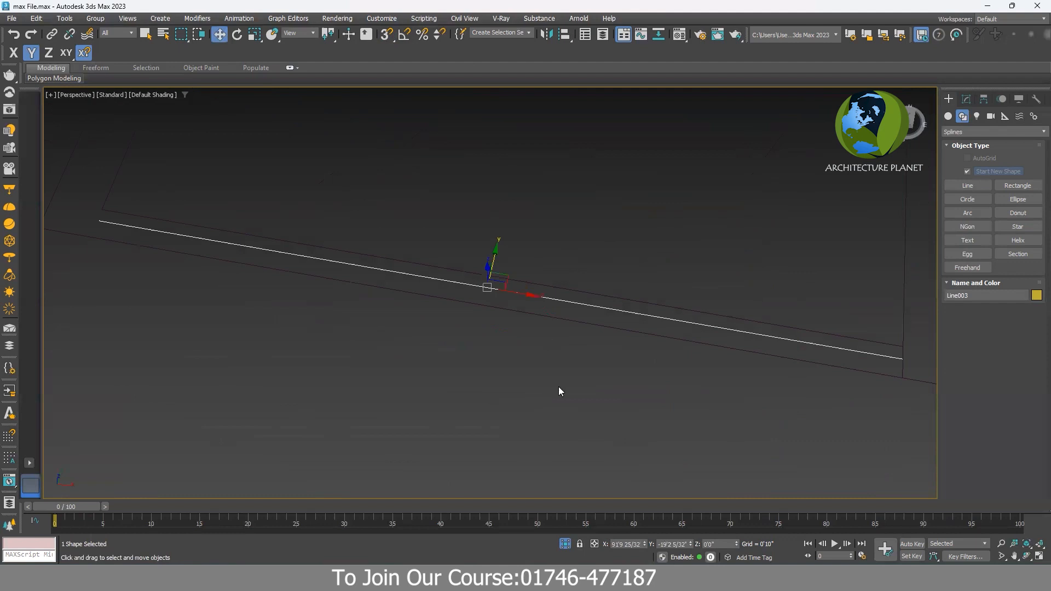
Make the front line renderable by enabling it in the renderer and viewport, and generate mapping coordinates
click(967, 100)
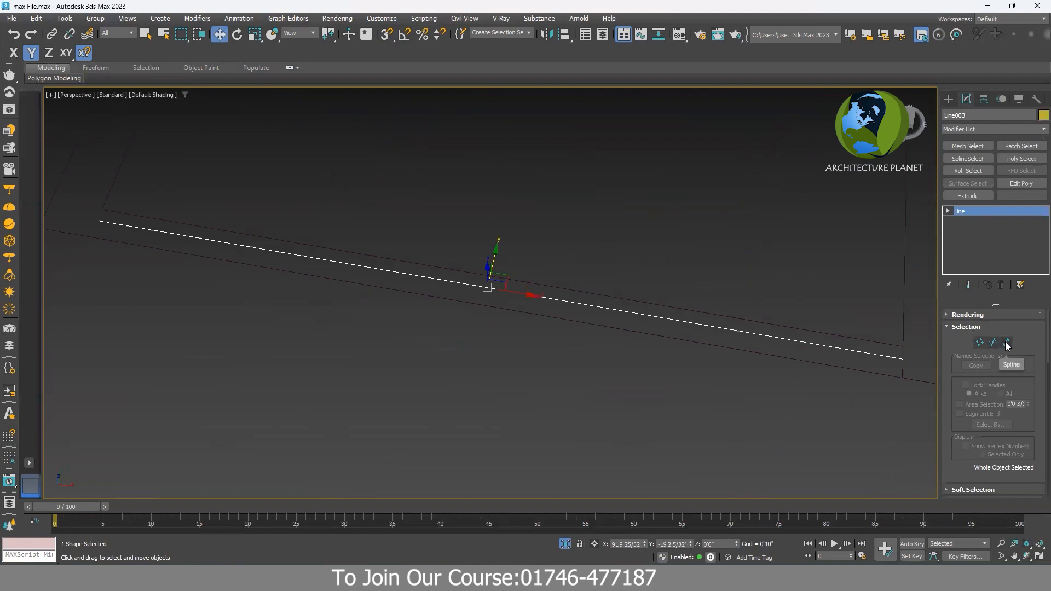
click(967, 316)
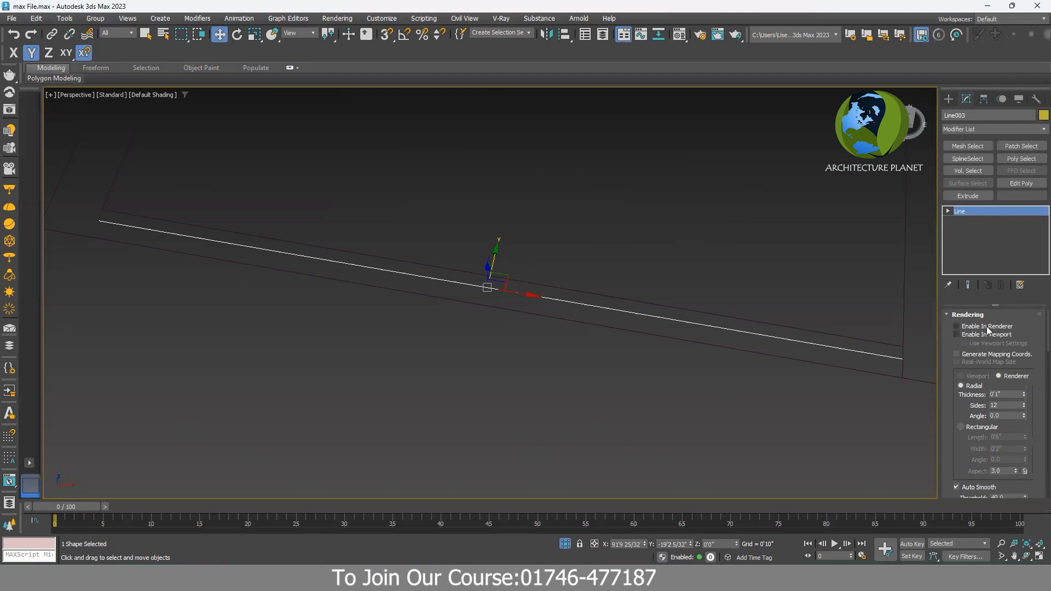
click(957, 327)
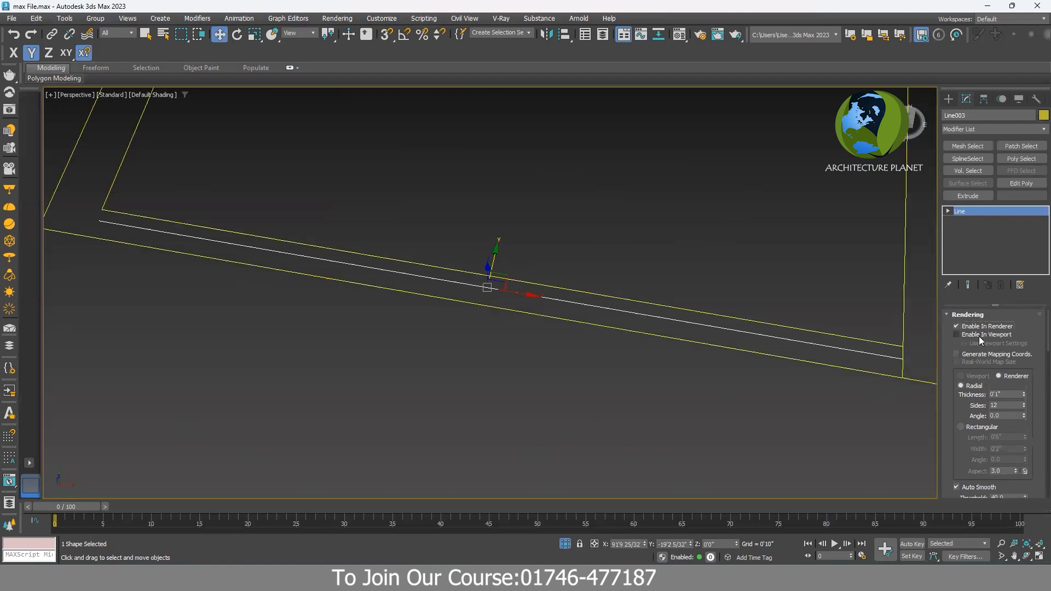
click(957, 334)
click(977, 356)
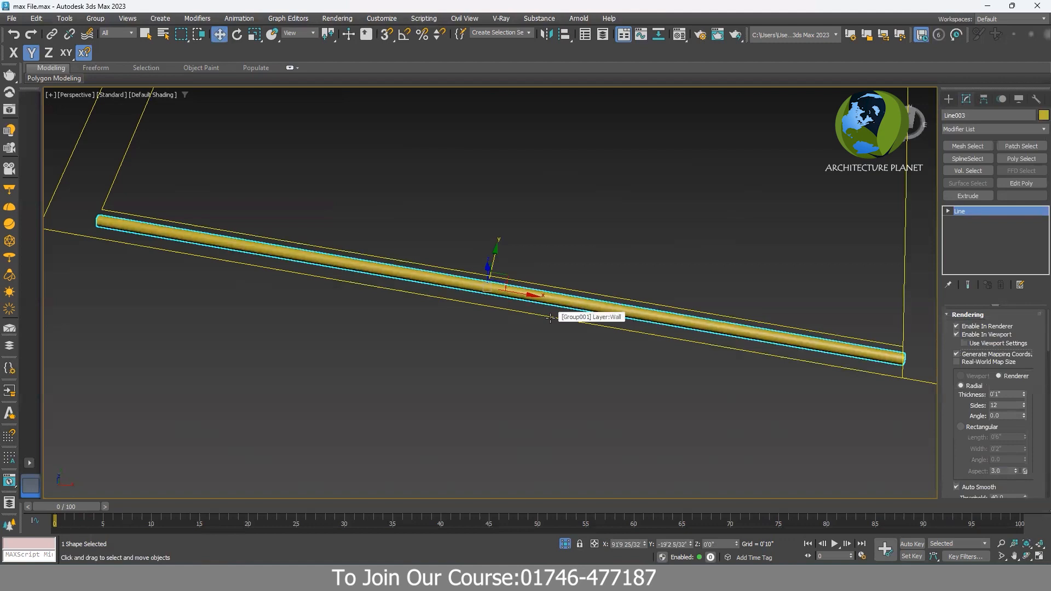
Start drawing a new line in the empty area in front of the balcony
scroll(550, 318, down, 6)
scroll(514, 314, up, 1)
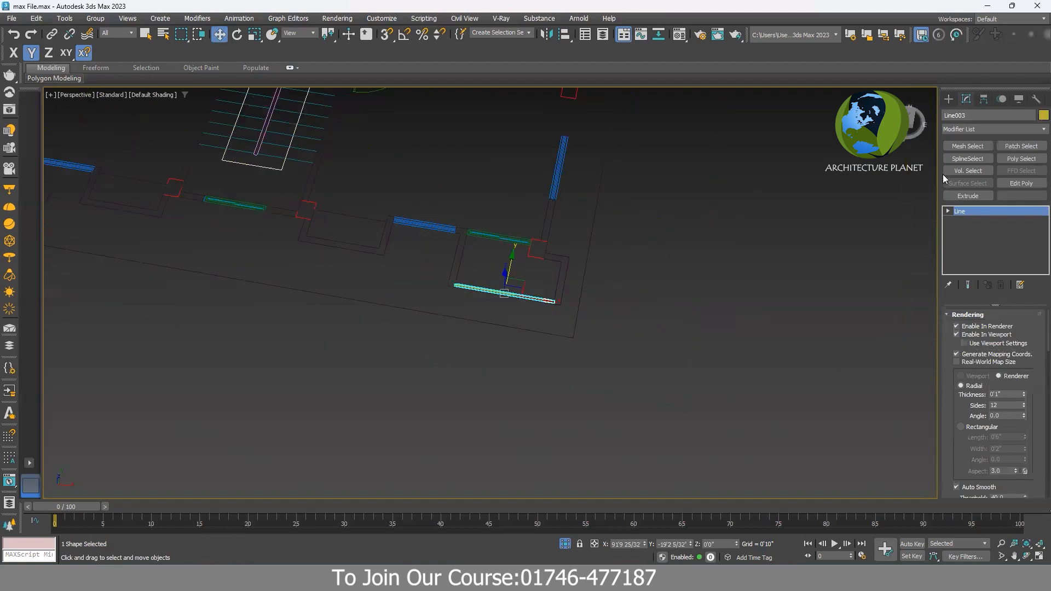
click(950, 99)
click(967, 186)
click(586, 441)
scroll(707, 419, up, 2)
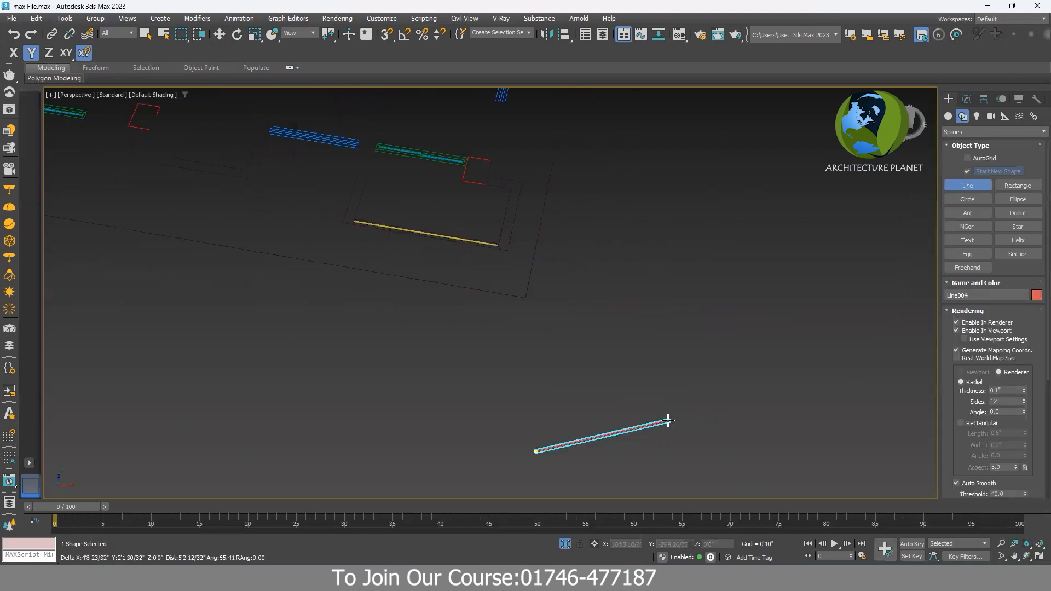